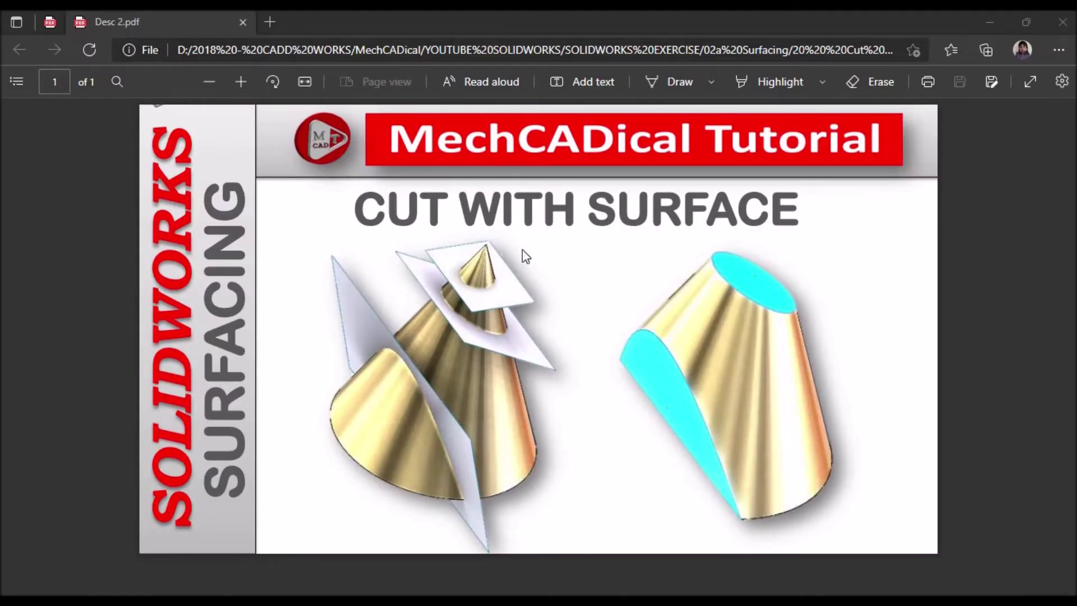
- Hide the whole Surface Bodies folder so all three cutting sheets disappear
{"action": "left_click", "coordinate": [990, 18]}
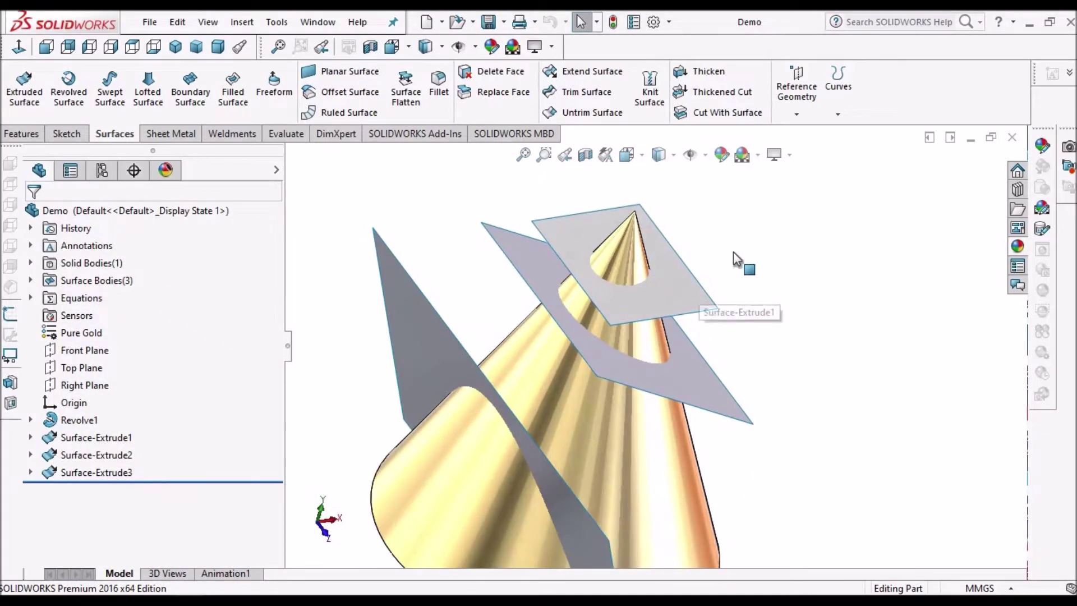
{"action": "middle_click_drag", "start_coordinate": [699, 290], "coordinate": [571, 231]}
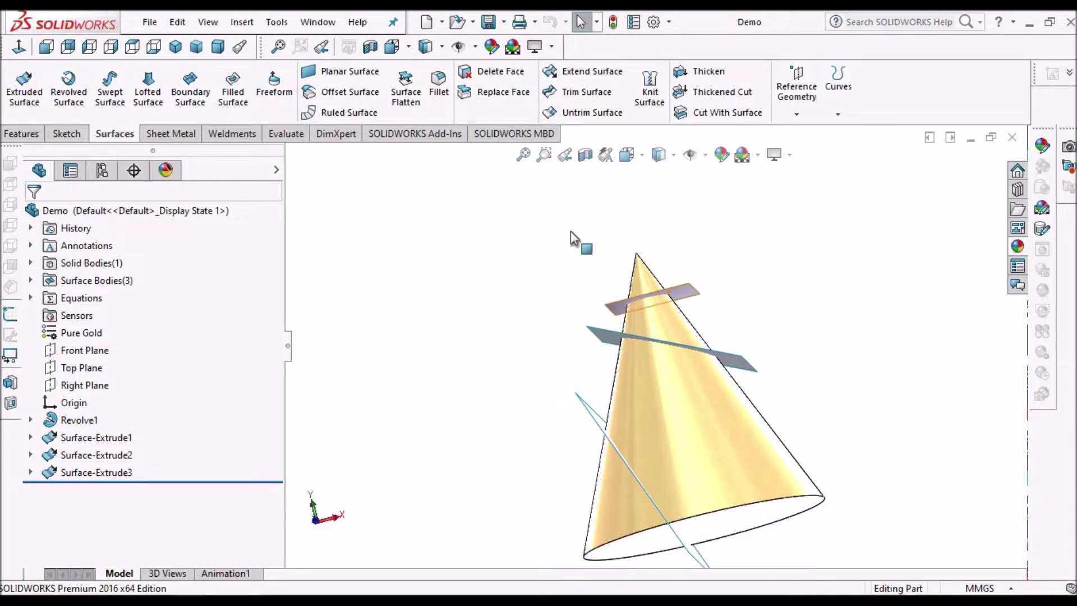
{"action": "left_click", "coordinate": [92, 282]}
{"action": "right_click", "coordinate": [92, 281]}
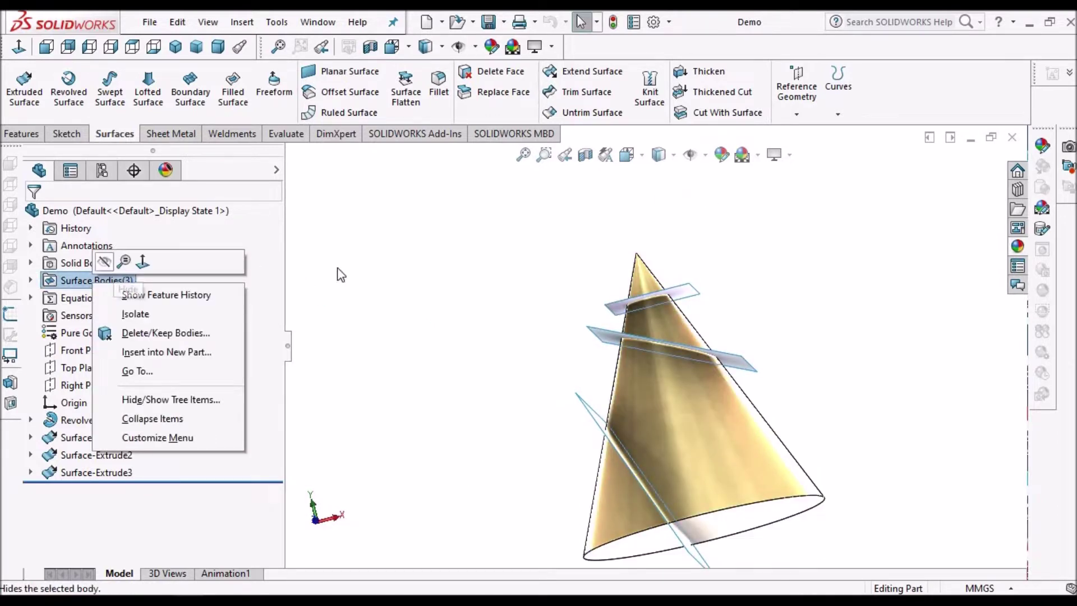
{"action": "key", "text": "Tab"}
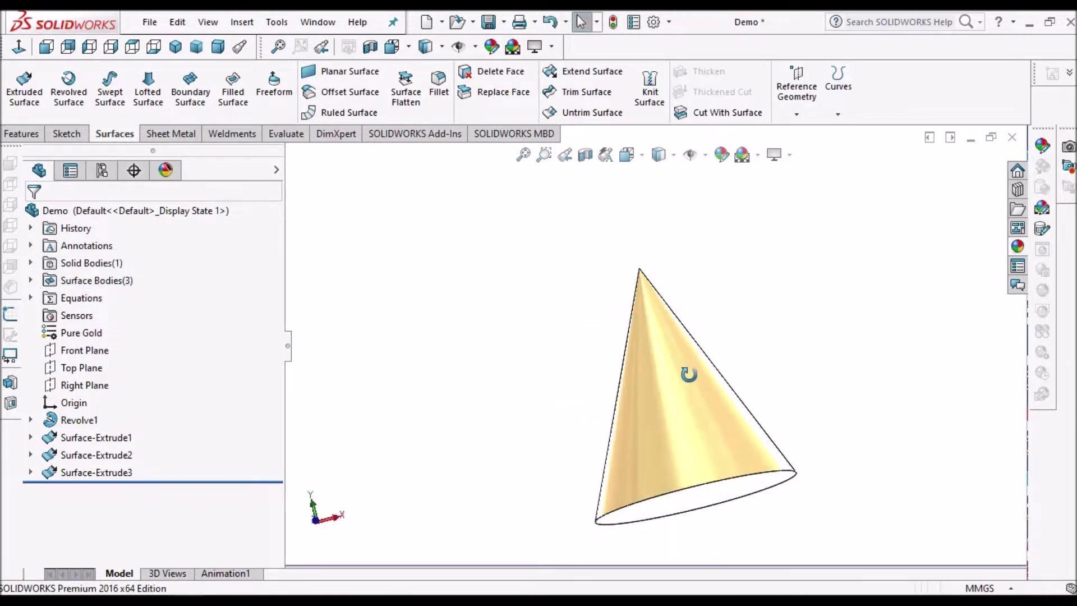
{"action": "mouse_move", "coordinate": [689, 376]}
{"action": "middle_mouse_down"}
{"action": "mouse_move", "coordinate": [738, 368]}
{"action": "mouse_move", "coordinate": [726, 369]}
{"action": "middle_mouse_up"}
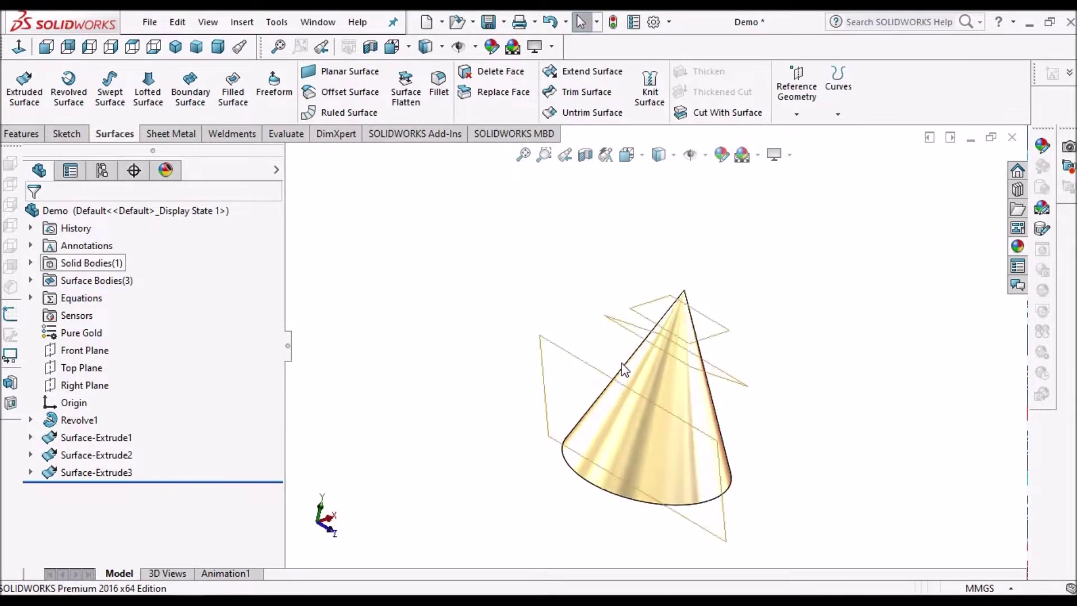
{"action": "scroll", "coordinate": [627, 387], "scroll_direction": "down", "scroll_amount": 2}
{"action": "scroll", "coordinate": [593, 390], "scroll_direction": "up", "scroll_amount": 2}
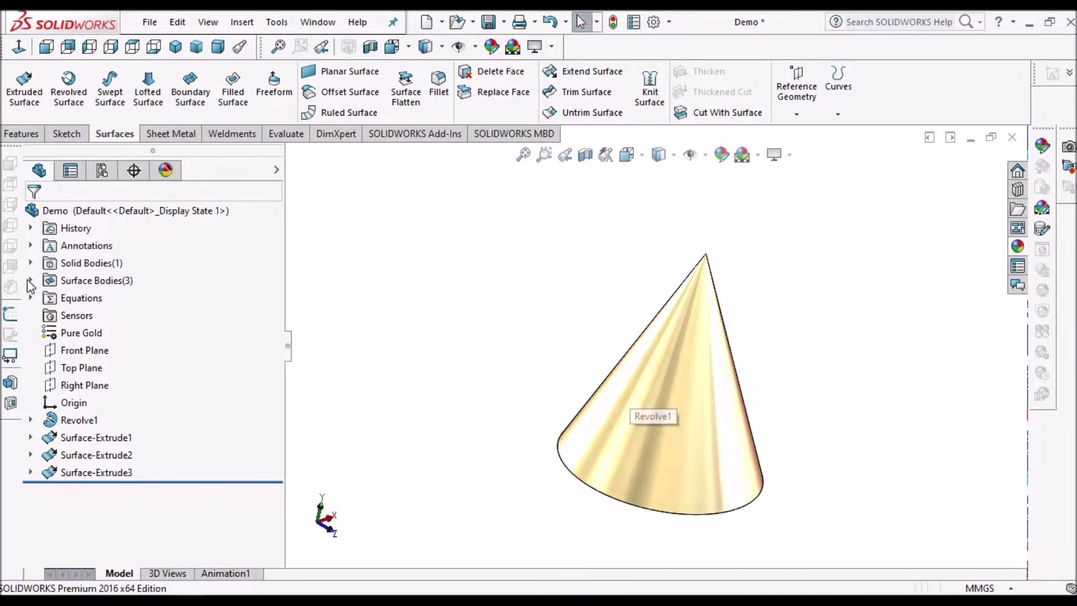
- Expand the Surface Bodies folder and show Surface-Extrude1 again
{"action": "left_click", "coordinate": [31, 281]}
{"action": "left_click", "coordinate": [96, 295]}
{"action": "right_click", "coordinate": [97, 295]}
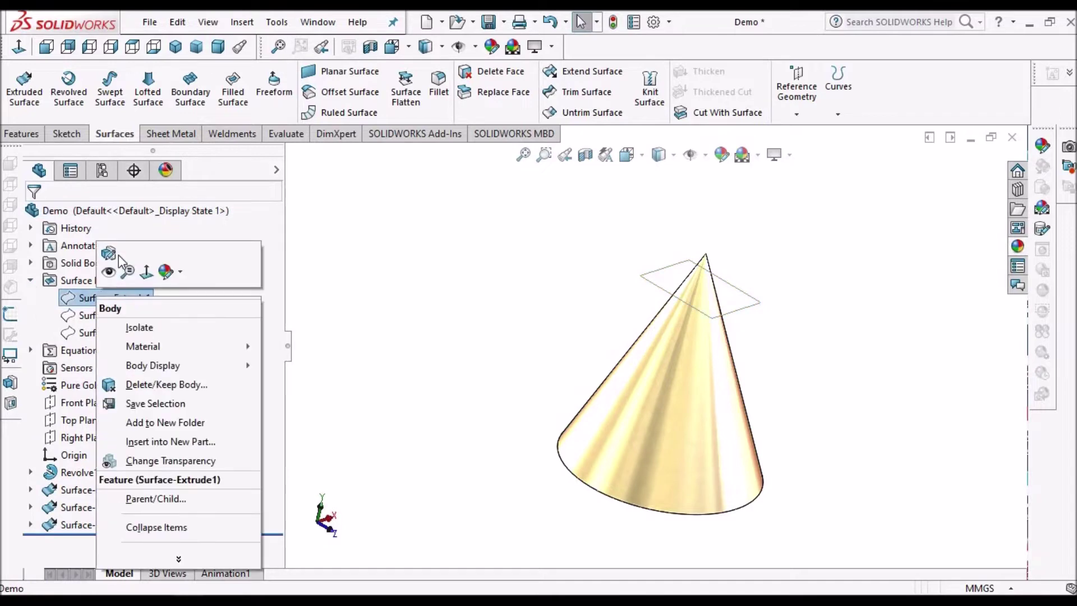
{"action": "left_click", "coordinate": [495, 260]}
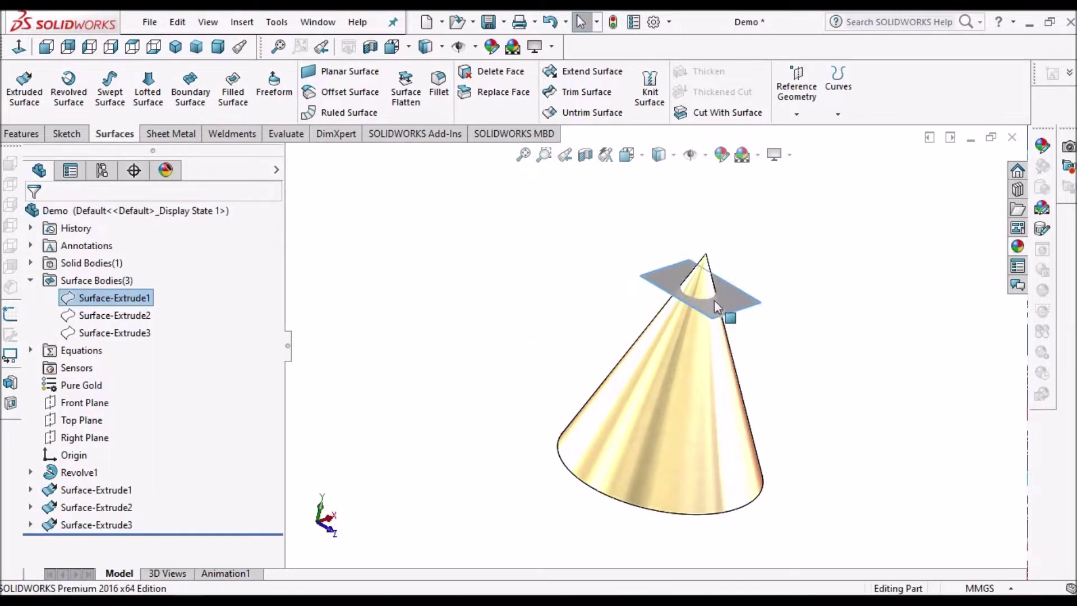
{"action": "scroll", "coordinate": [714, 300], "scroll_direction": "down", "scroll_amount": 2}
- Cut the cone's tip with the Surface-Extrude1 sheet using Cut With Surface, creating SurfaceCut1
{"action": "mouse_move", "coordinate": [692, 321]}
{"action": "middle_mouse_down"}
{"action": "mouse_move", "coordinate": [729, 349]}
{"action": "mouse_move", "coordinate": [733, 328]}
{"action": "middle_mouse_up"}
{"action": "scroll", "coordinate": [733, 329], "scroll_direction": "down", "scroll_amount": 2}
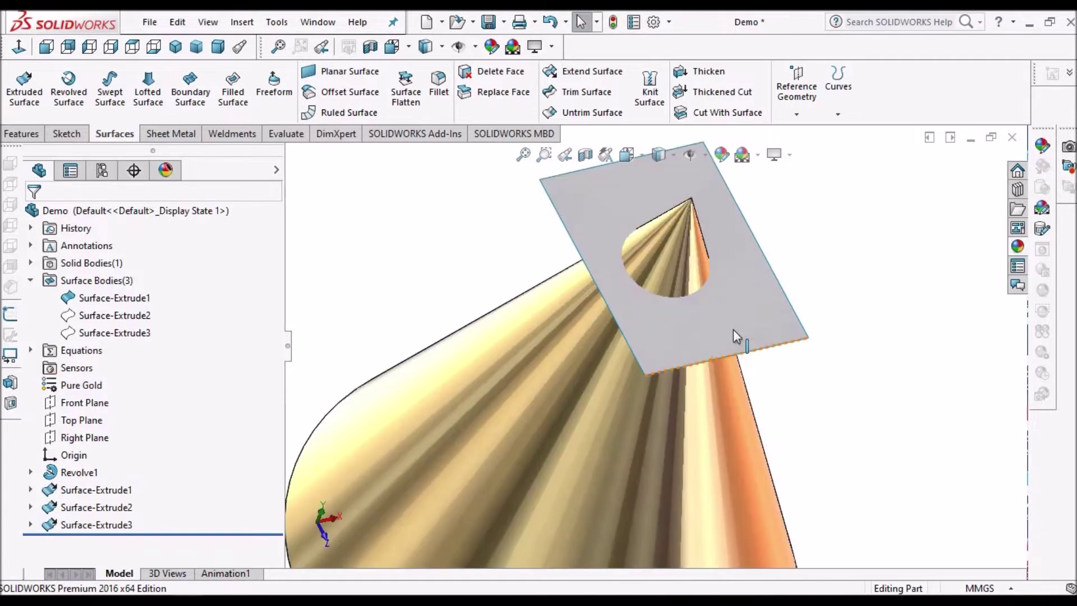
{"action": "scroll", "coordinate": [733, 329], "scroll_direction": "up", "scroll_amount": 2}
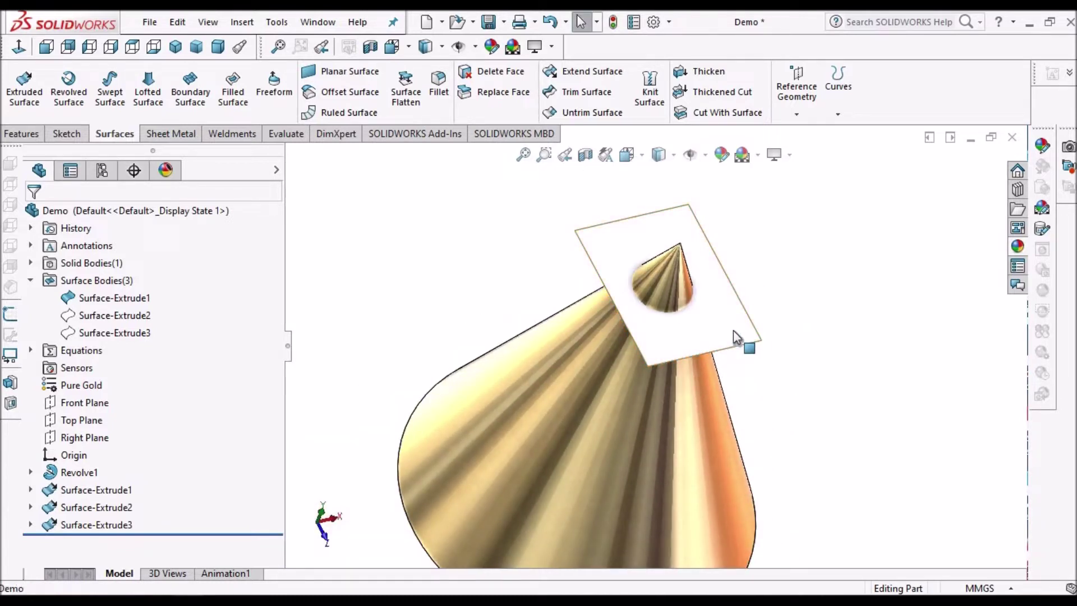
{"action": "left_click", "coordinate": [692, 273]}
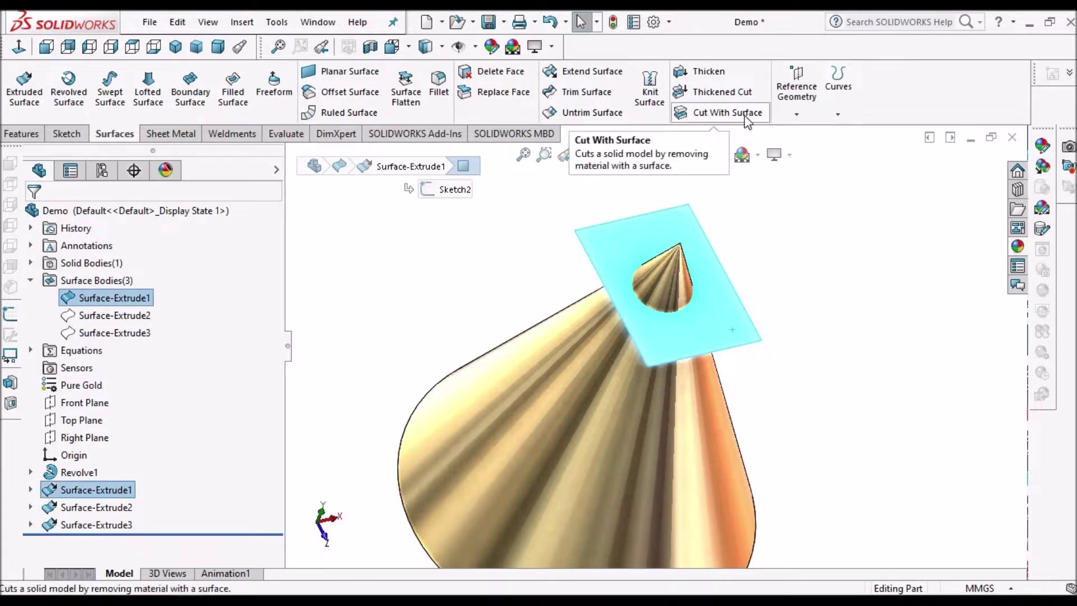
{"action": "left_click", "coordinate": [735, 116]}
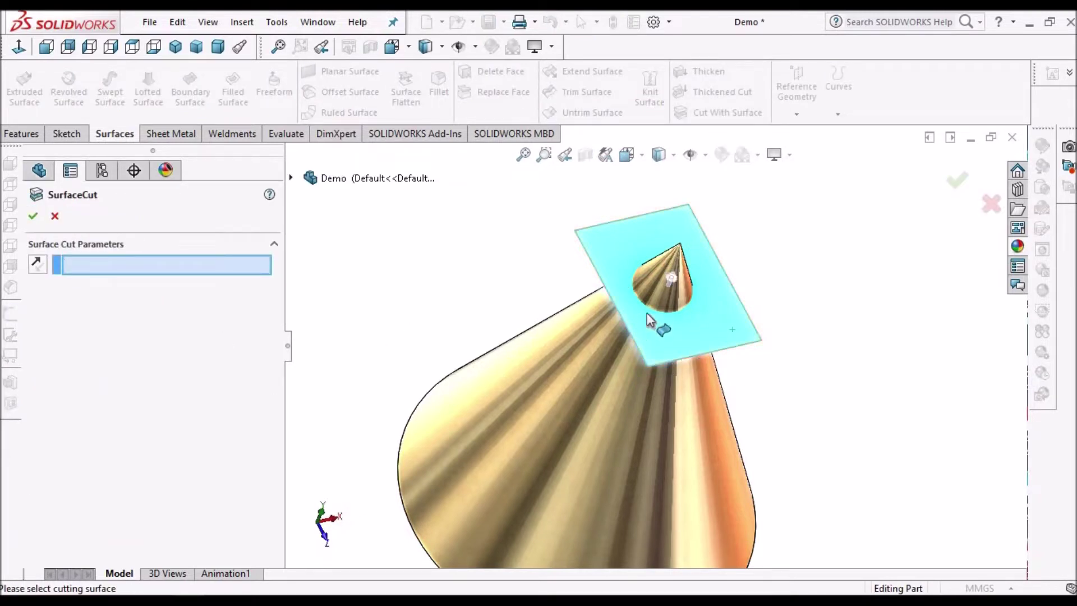
{"action": "middle_click_drag", "start_coordinate": [655, 254], "coordinate": [655, 288]}
{"action": "scroll", "coordinate": [660, 318], "scroll_direction": "down", "scroll_amount": 3}
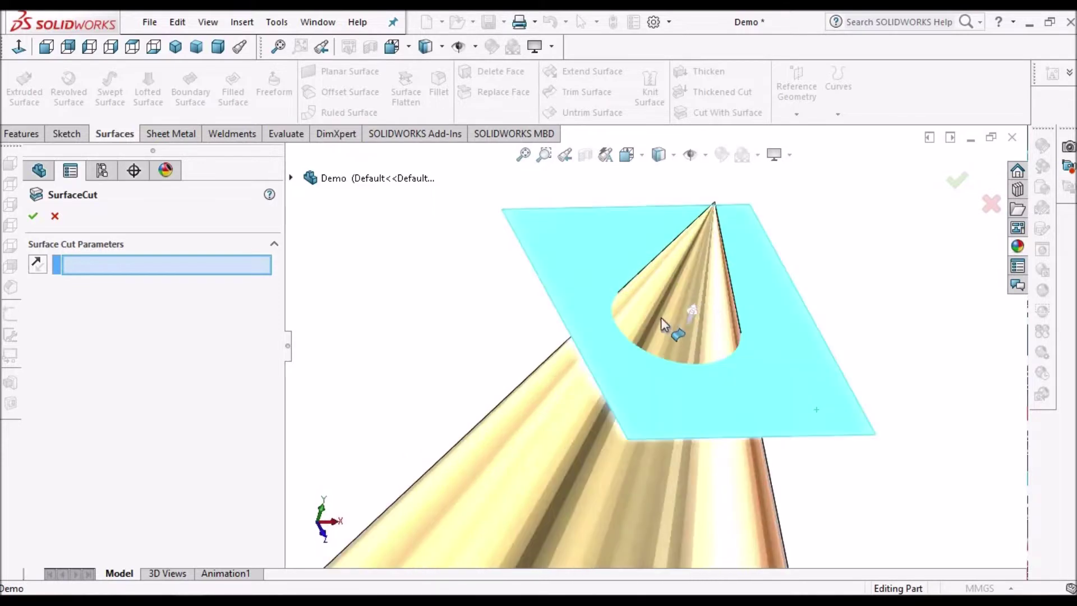
{"action": "scroll", "coordinate": [708, 297], "scroll_direction": "down", "scroll_amount": 2}
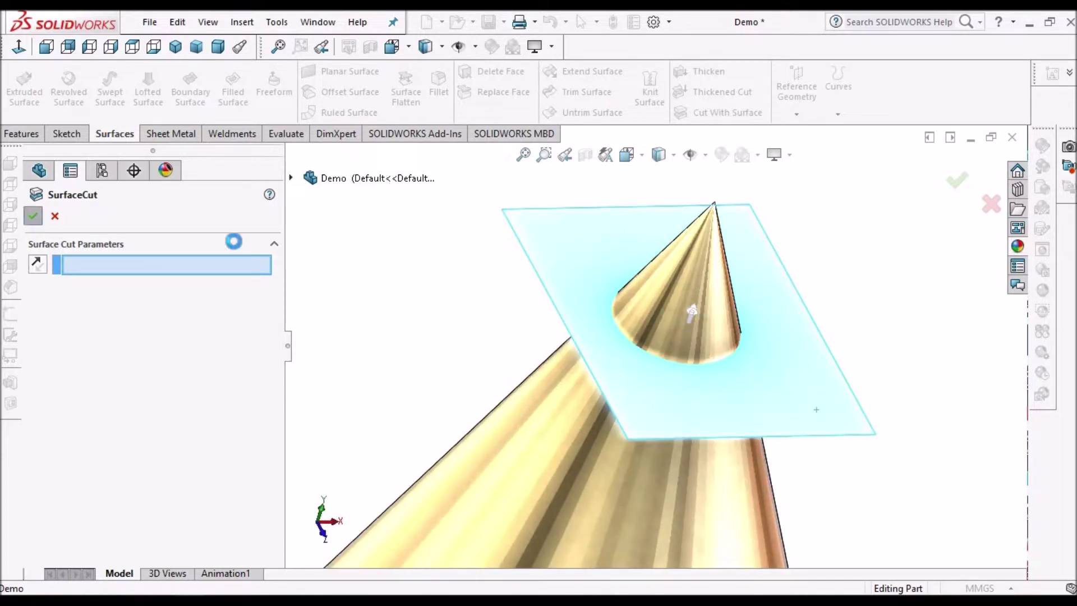
{"action": "left_click", "coordinate": [709, 331]}
{"action": "right_click", "coordinate": [709, 330]}
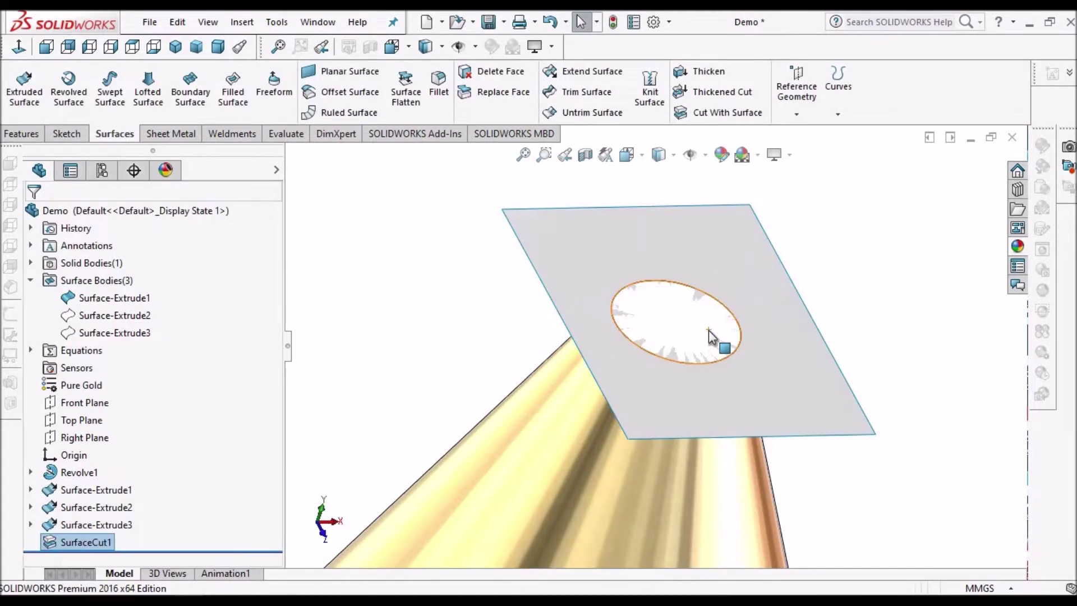
- Hide the Surface-Extrude1 sheet body
{"action": "left_click", "coordinate": [116, 302]}
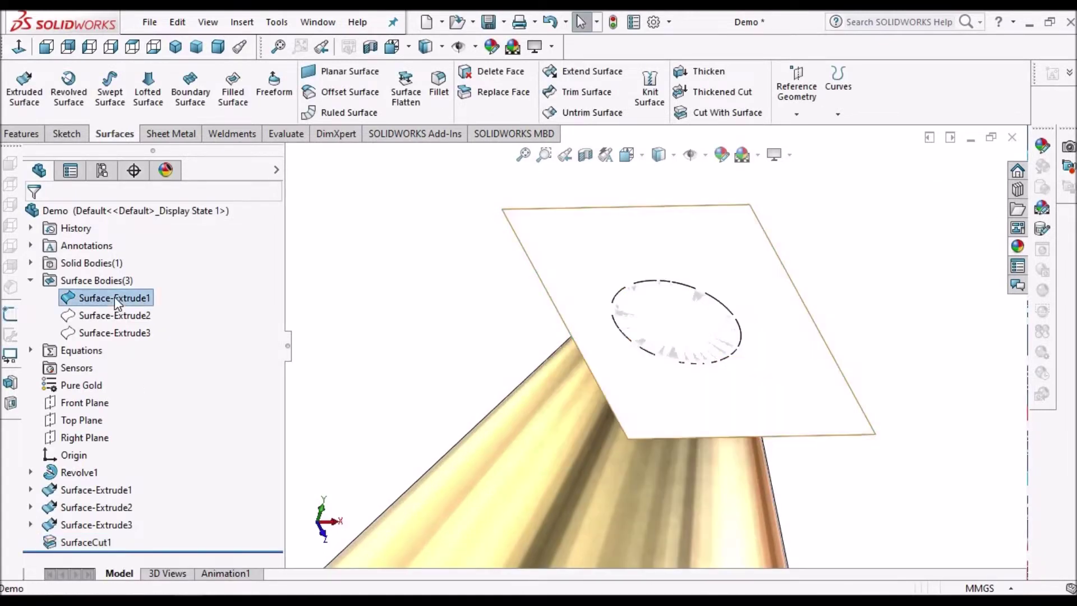
{"action": "right_click", "coordinate": [117, 301]}
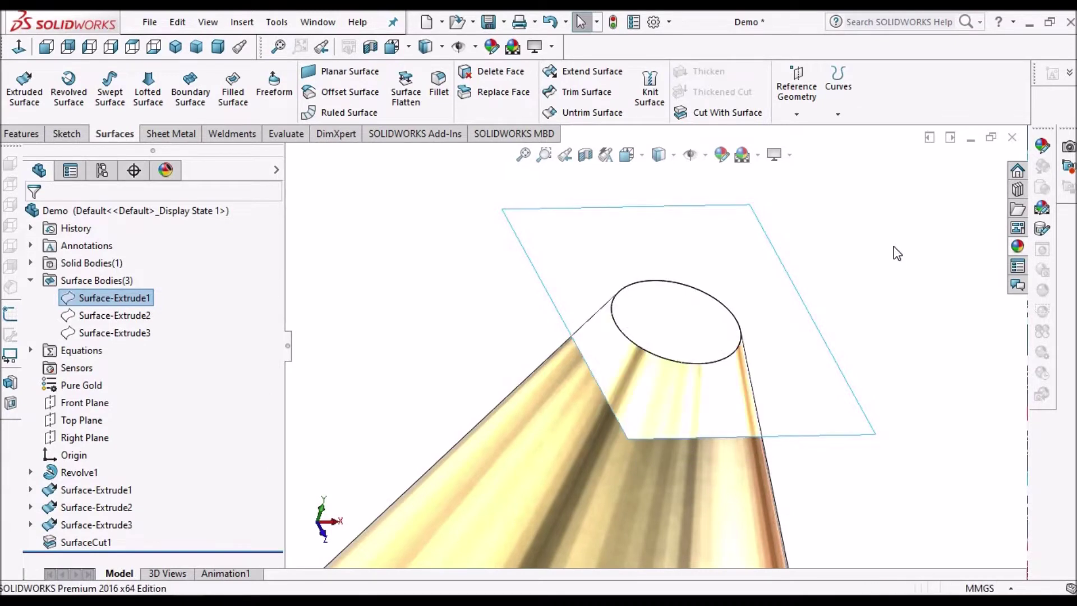
{"action": "scroll", "coordinate": [673, 332], "scroll_direction": "up", "scroll_amount": 3}
{"action": "middle_click_drag", "start_coordinate": [673, 332], "coordinate": [645, 365]}
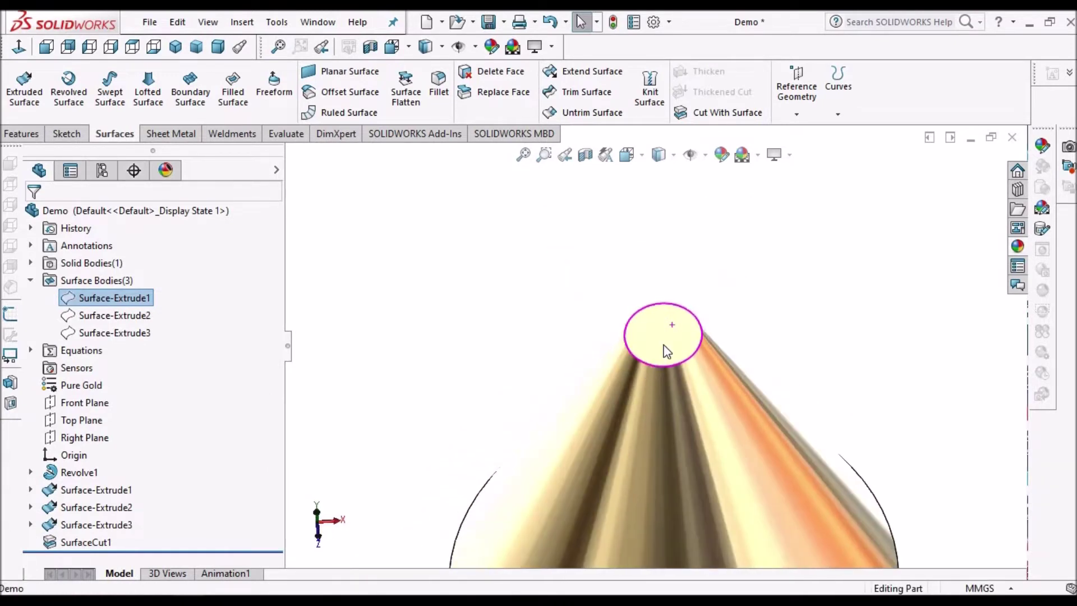
{"action": "scroll", "coordinate": [666, 353], "scroll_direction": "down", "scroll_amount": 3}
- View the circular cut face Normal To, then from the Right view (Ctrl+4)
{"action": "left_click", "coordinate": [666, 353]}
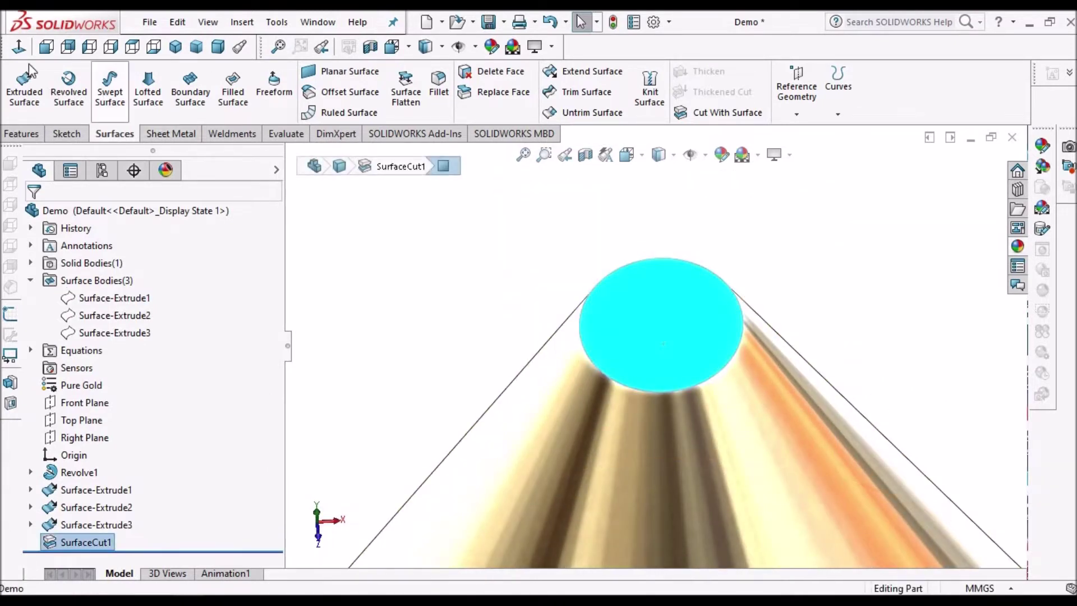
{"action": "left_click", "coordinate": [19, 48]}
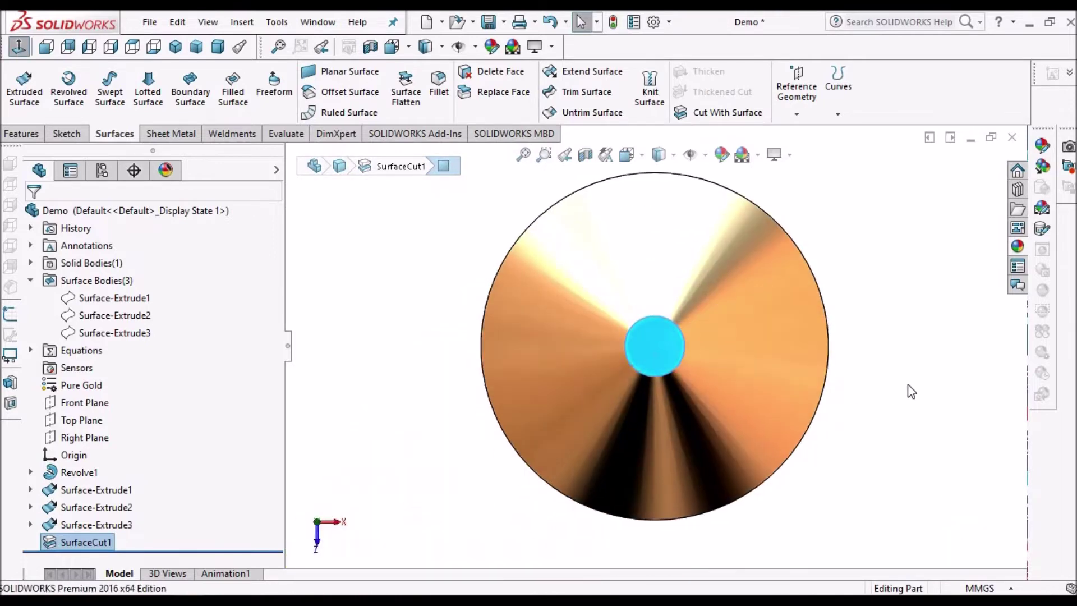
{"action": "left_click", "coordinate": [910, 390]}
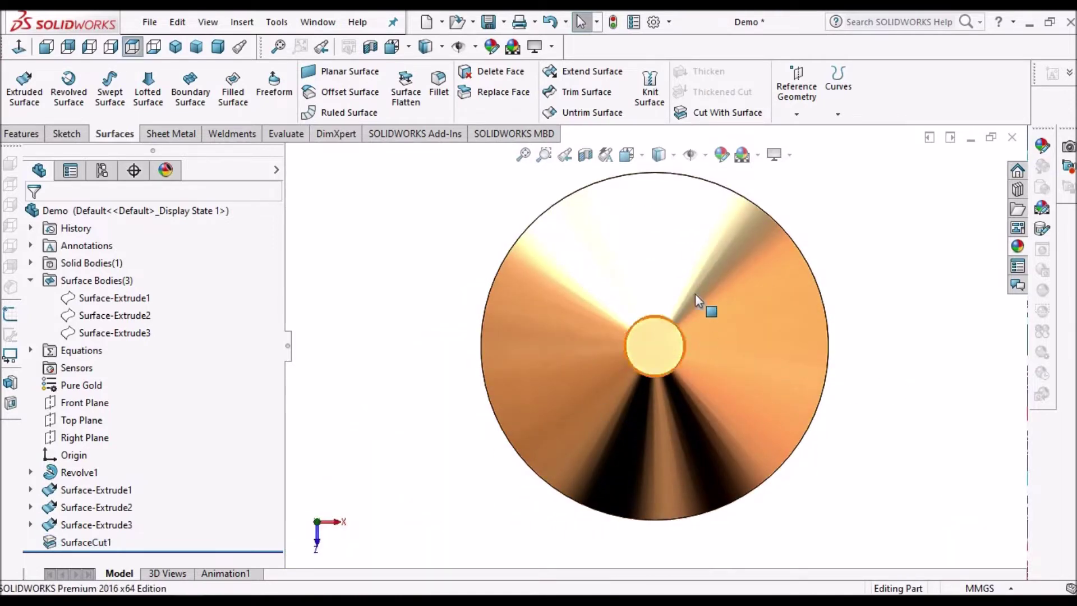
{"action": "middle_click_drag", "start_coordinate": [695, 294], "coordinate": [686, 145]}
{"action": "key", "text": "ctrl+4"}
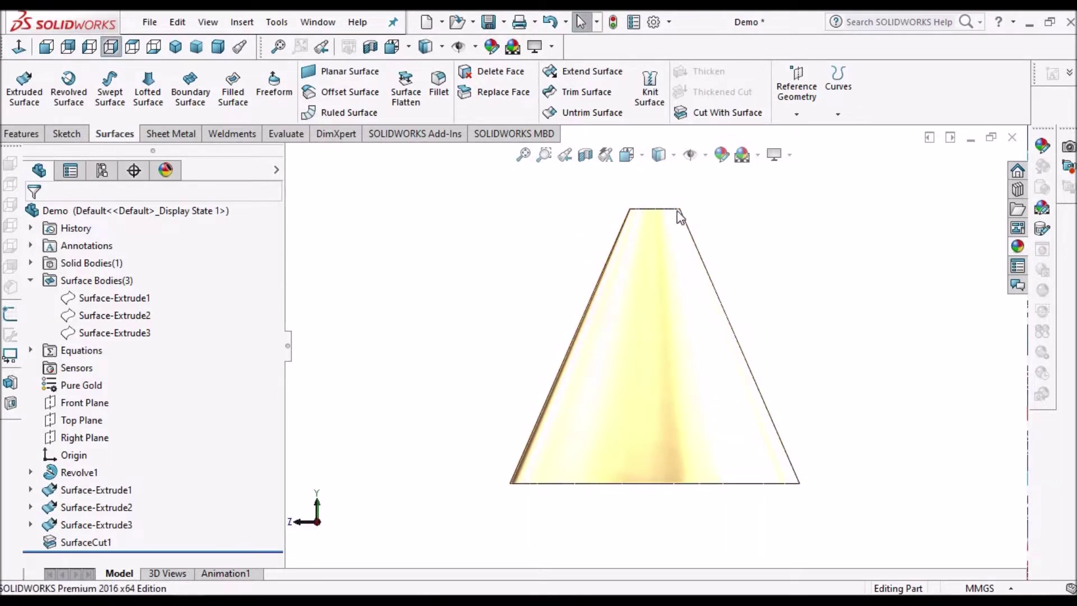
{"action": "middle_click_drag", "start_coordinate": [698, 244], "coordinate": [645, 241]}
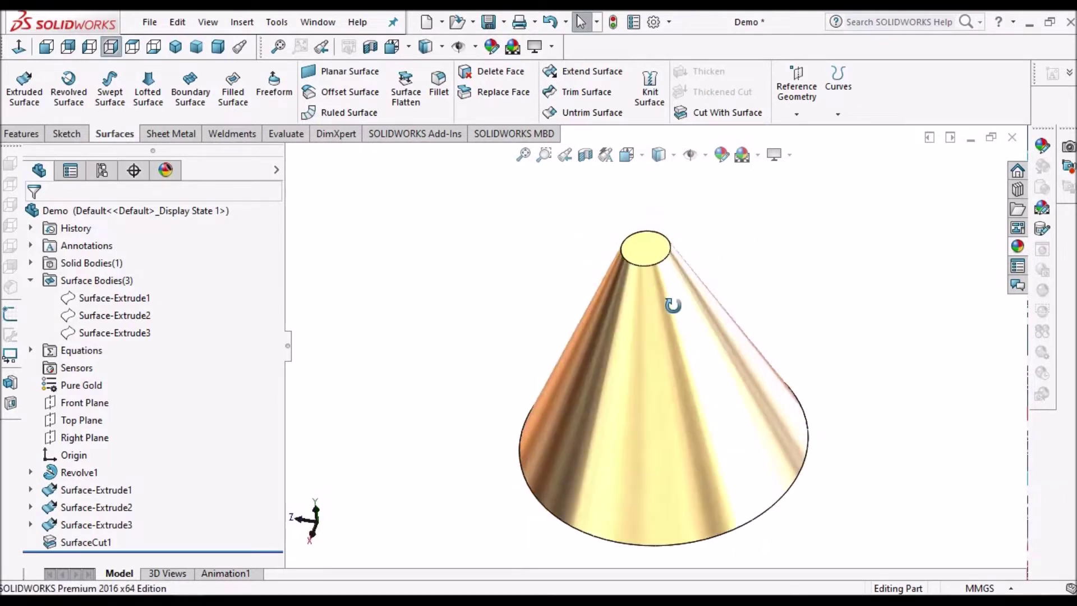
{"action": "scroll", "coordinate": [645, 240], "scroll_direction": "down", "scroll_amount": 4}
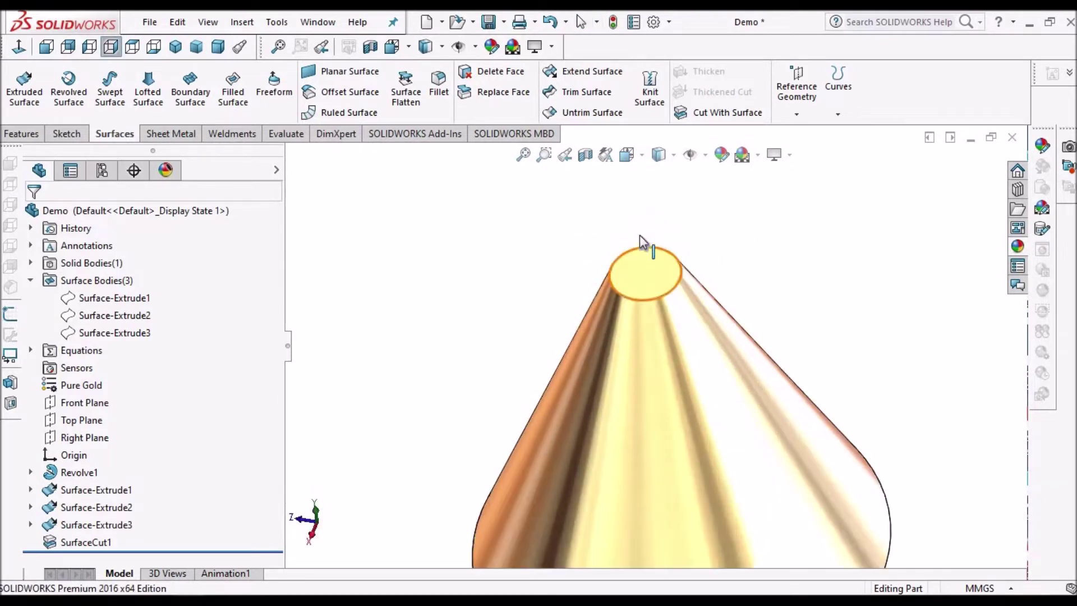
- Show the inclined Surface-Extrude2 sheet
{"action": "right_click", "coordinate": [118, 315]}
{"action": "left_click", "coordinate": [125, 290]}
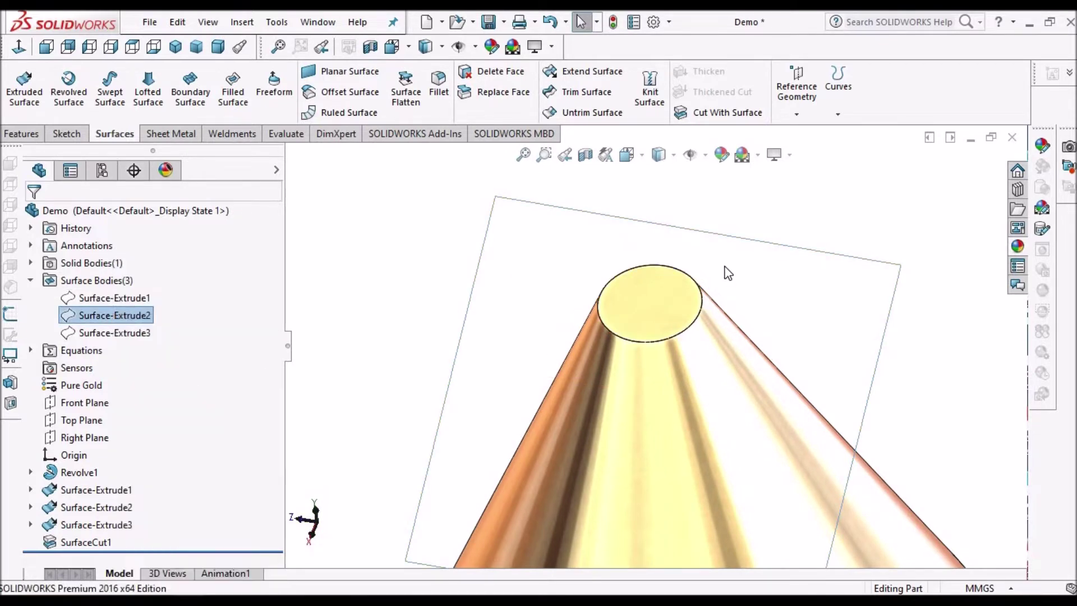
{"action": "scroll", "coordinate": [731, 277], "scroll_direction": "up", "scroll_amount": 2}
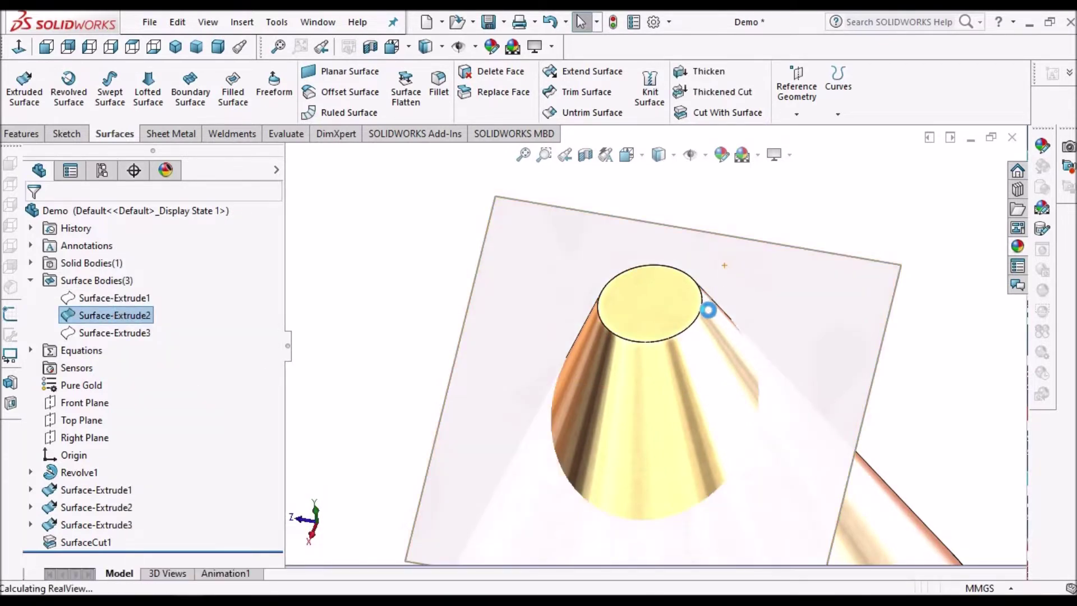
{"action": "mouse_move", "coordinate": [707, 308]}
{"action": "middle_mouse_down"}
{"action": "mouse_move", "coordinate": [732, 311]}
{"action": "mouse_move", "coordinate": [844, 454]}
{"action": "middle_mouse_up"}
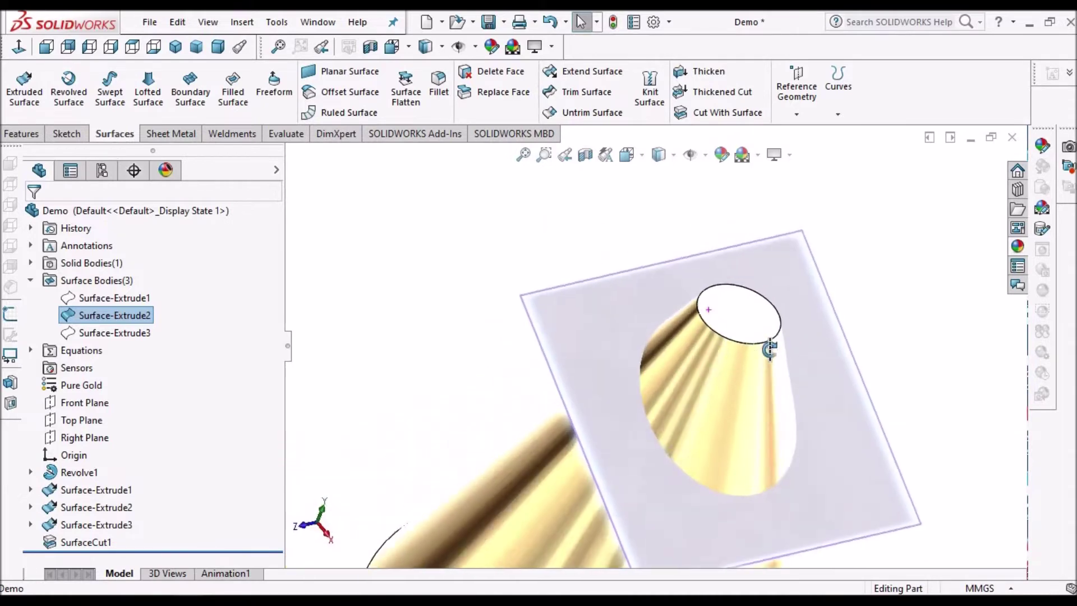
- Cut the cone with the inclined sheet, viewing it edge-on, to create SurfaceCut2
{"action": "left_click", "coordinate": [842, 450]}
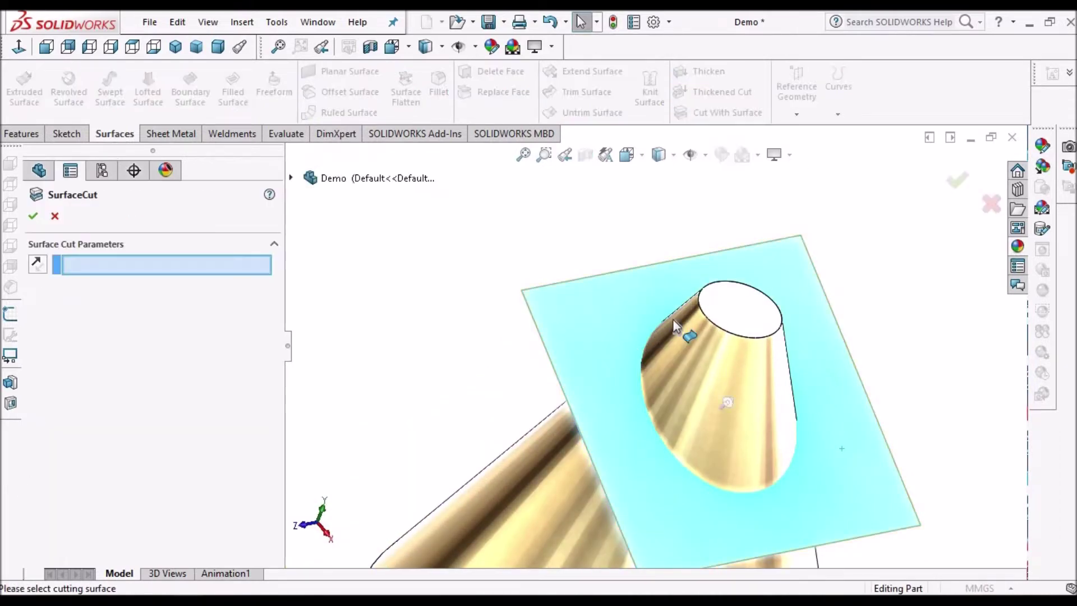
{"action": "scroll", "coordinate": [674, 319], "scroll_direction": "up", "scroll_amount": 2}
{"action": "scroll", "coordinate": [680, 370], "scroll_direction": "up", "scroll_amount": 2}
{"action": "mouse_move", "coordinate": [680, 371]}
{"action": "middle_mouse_down"}
{"action": "mouse_move", "coordinate": [721, 379]}
{"action": "mouse_move", "coordinate": [648, 379]}
{"action": "mouse_move", "coordinate": [656, 413]}
{"action": "middle_mouse_up"}
{"action": "scroll", "coordinate": [637, 414], "scroll_direction": "down", "scroll_amount": 3}
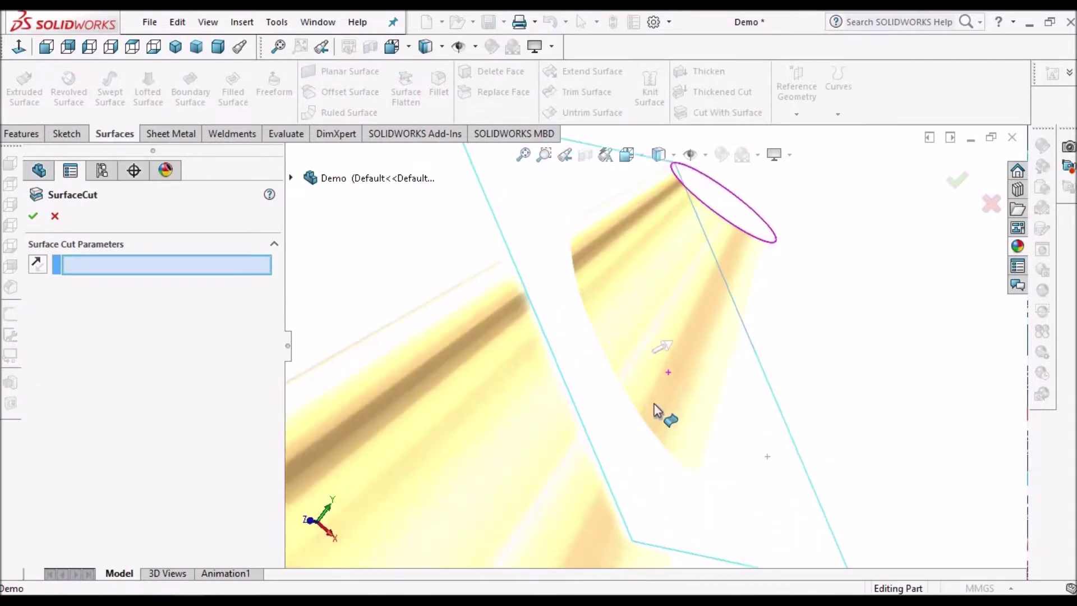
{"action": "left_click", "coordinate": [32, 216]}
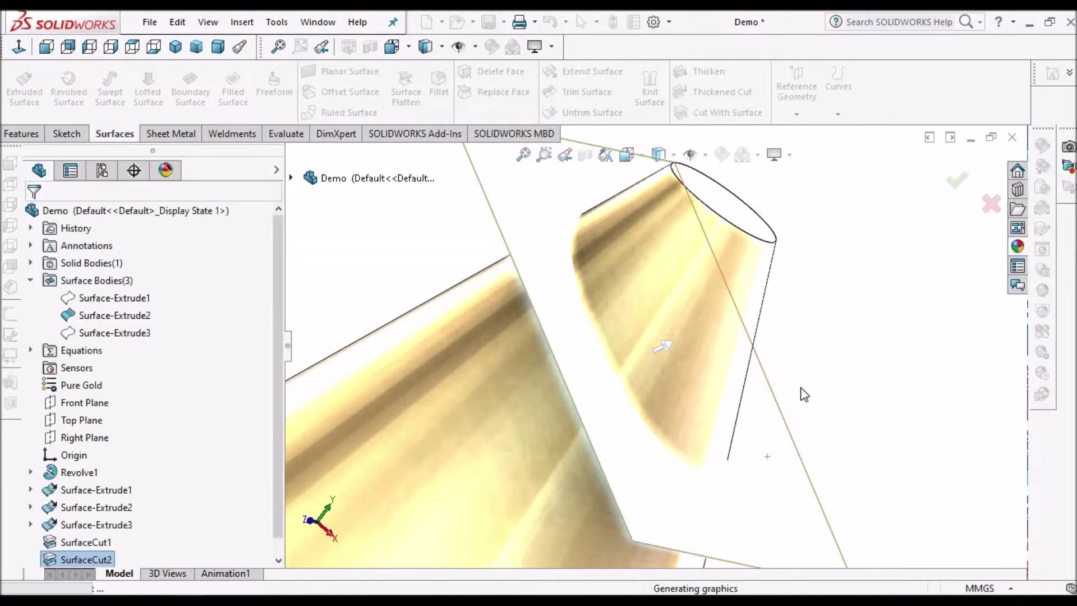
- Hide the inclined Surface-Extrude2 sheet
{"action": "left_click", "coordinate": [109, 322]}
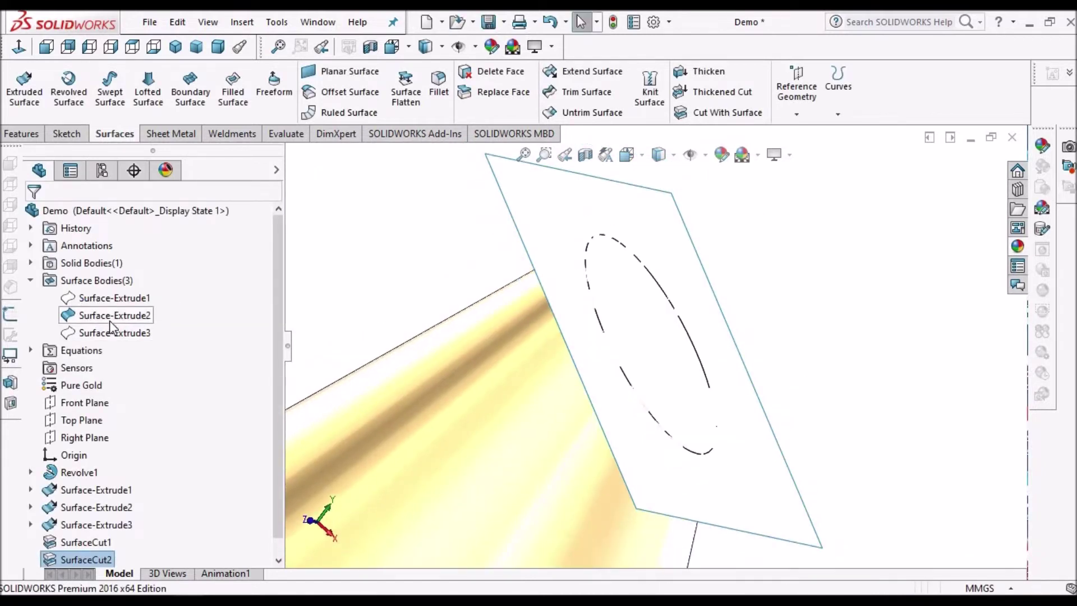
{"action": "left_click", "coordinate": [126, 297]}
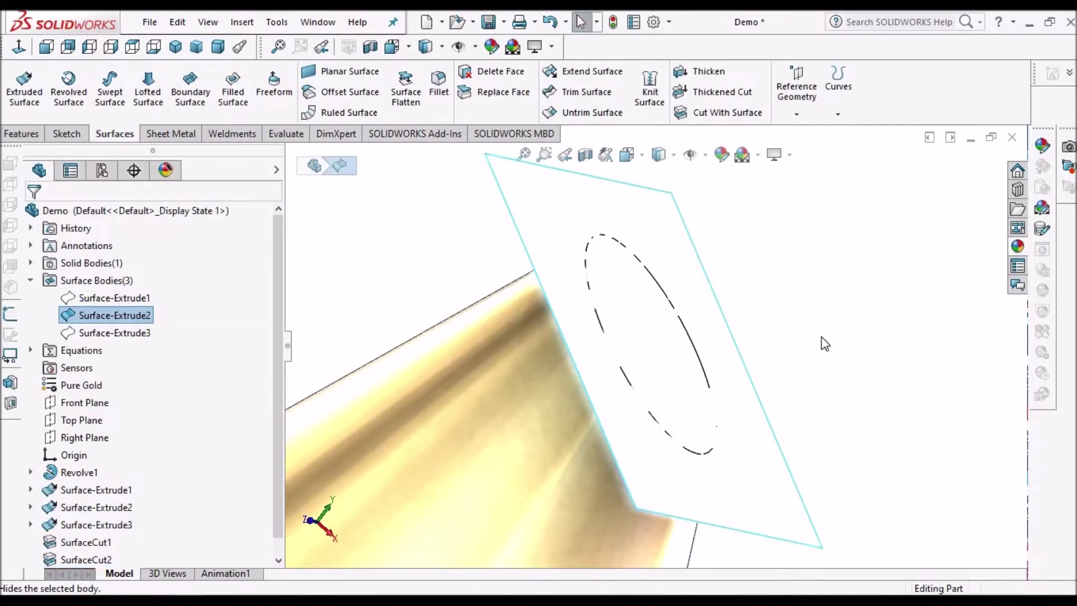
{"action": "middle_click_drag", "start_coordinate": [836, 301], "coordinate": [733, 361]}
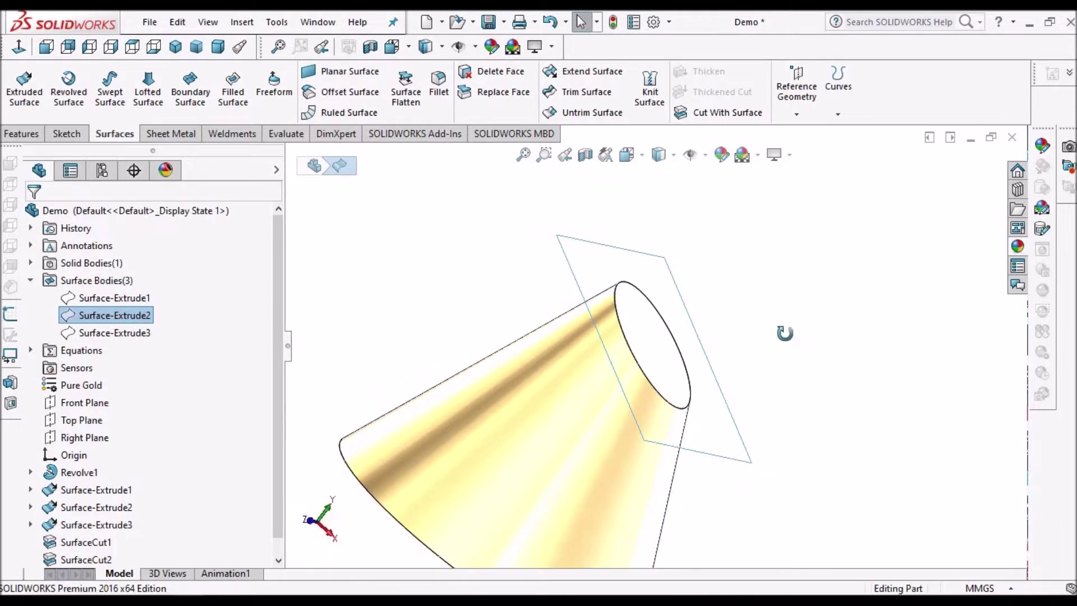
- View the elliptical cut face Normal To, then orbit to a tilted side view
{"action": "left_click", "coordinate": [636, 371]}
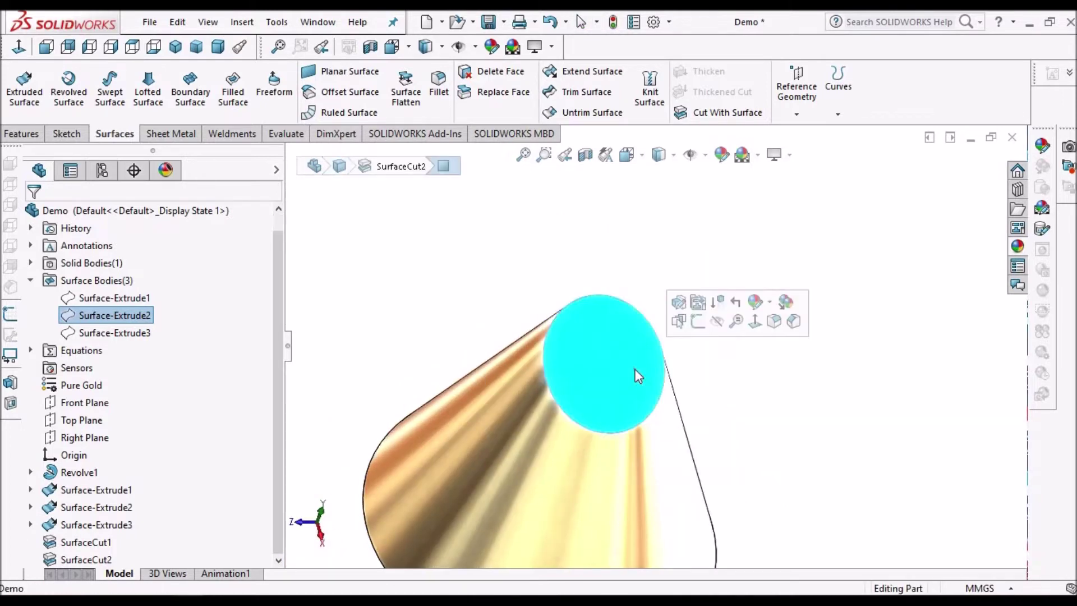
{"action": "left_click", "coordinate": [19, 46]}
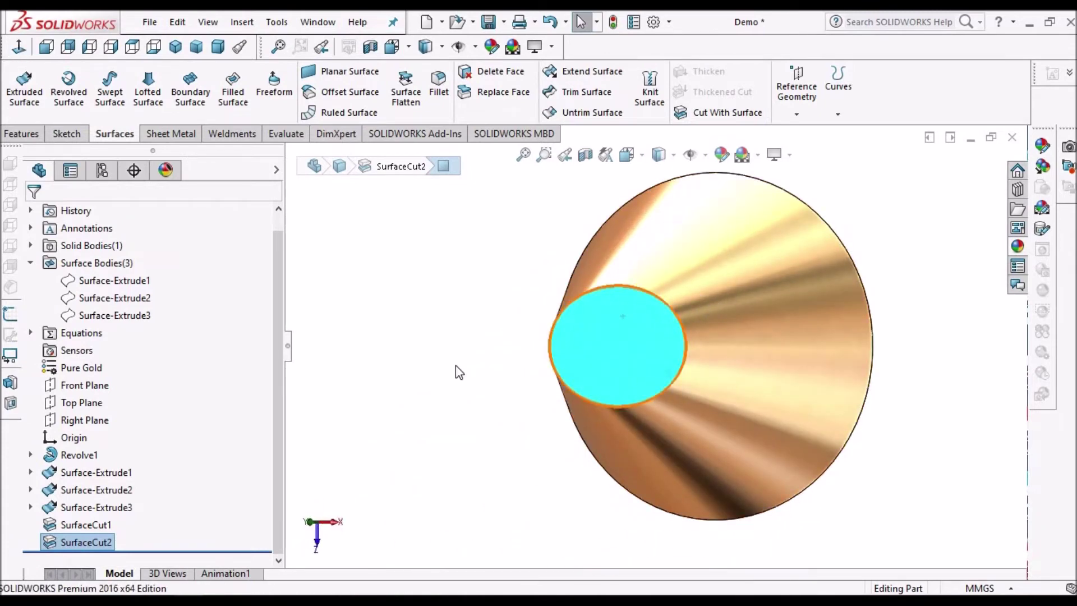
{"action": "key", "text": "Escape"}
{"action": "scroll", "coordinate": [614, 361], "scroll_direction": "down", "scroll_amount": 2}
{"action": "scroll", "coordinate": [580, 362], "scroll_direction": "down", "scroll_amount": 1}
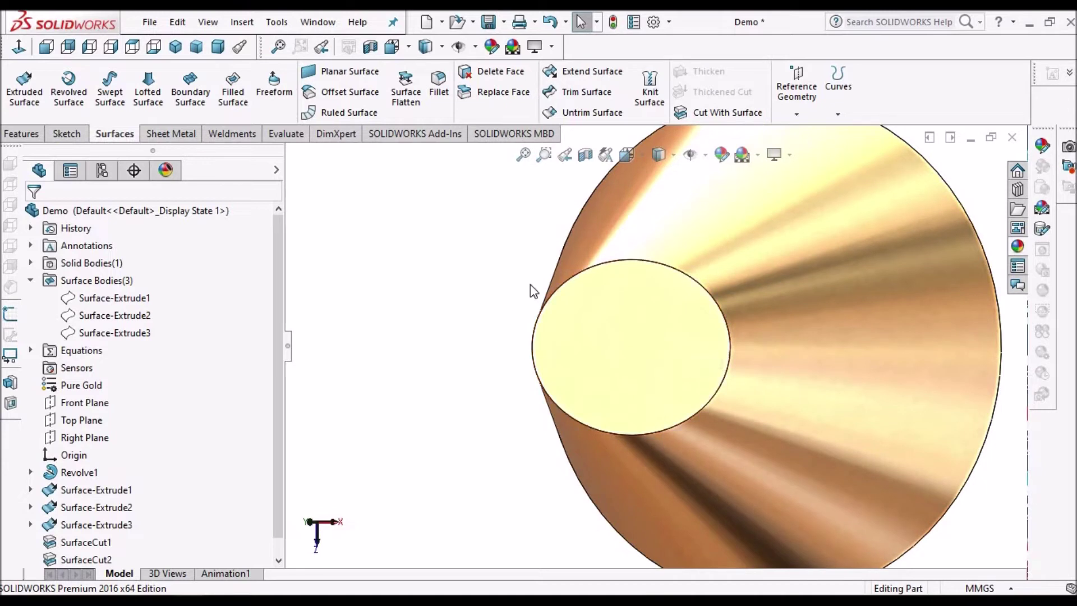
{"action": "scroll", "coordinate": [729, 427], "scroll_direction": "up", "scroll_amount": 1}
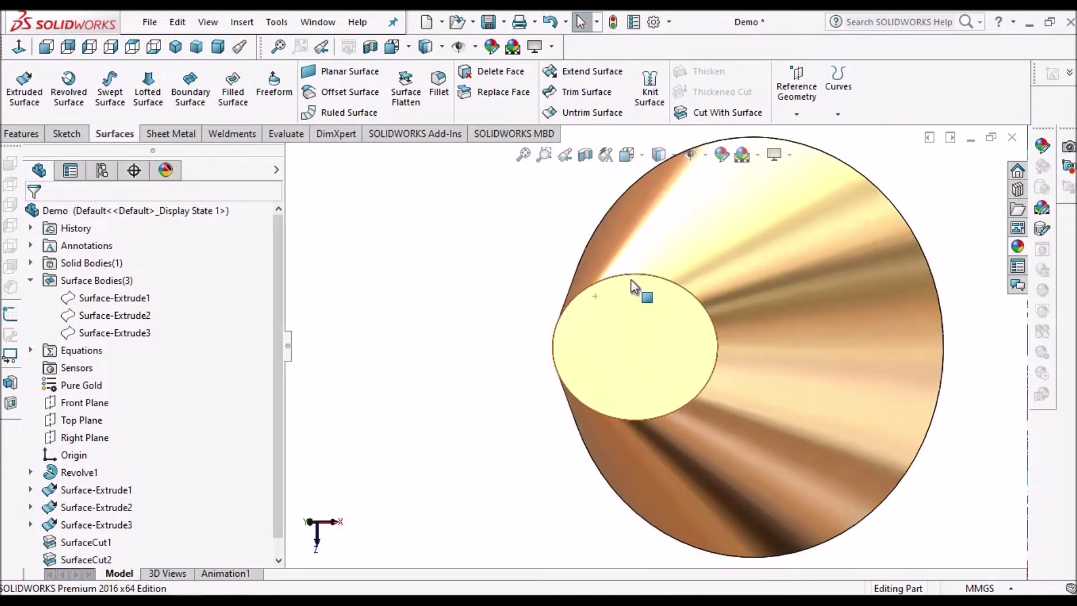
{"action": "scroll", "coordinate": [639, 289], "scroll_direction": "up", "scroll_amount": 2}
{"action": "scroll", "coordinate": [691, 305], "scroll_direction": "up", "scroll_amount": 2}
{"action": "mouse_move", "coordinate": [707, 274]}
{"action": "middle_mouse_down"}
{"action": "mouse_move", "coordinate": [649, 385]}
{"action": "mouse_move", "coordinate": [625, 373]}
{"action": "mouse_move", "coordinate": [674, 348]}
{"action": "mouse_move", "coordinate": [573, 394]}
{"action": "mouse_move", "coordinate": [642, 344]}
{"action": "middle_mouse_up"}
{"action": "scroll", "coordinate": [642, 344], "scroll_direction": "down", "scroll_amount": 2}
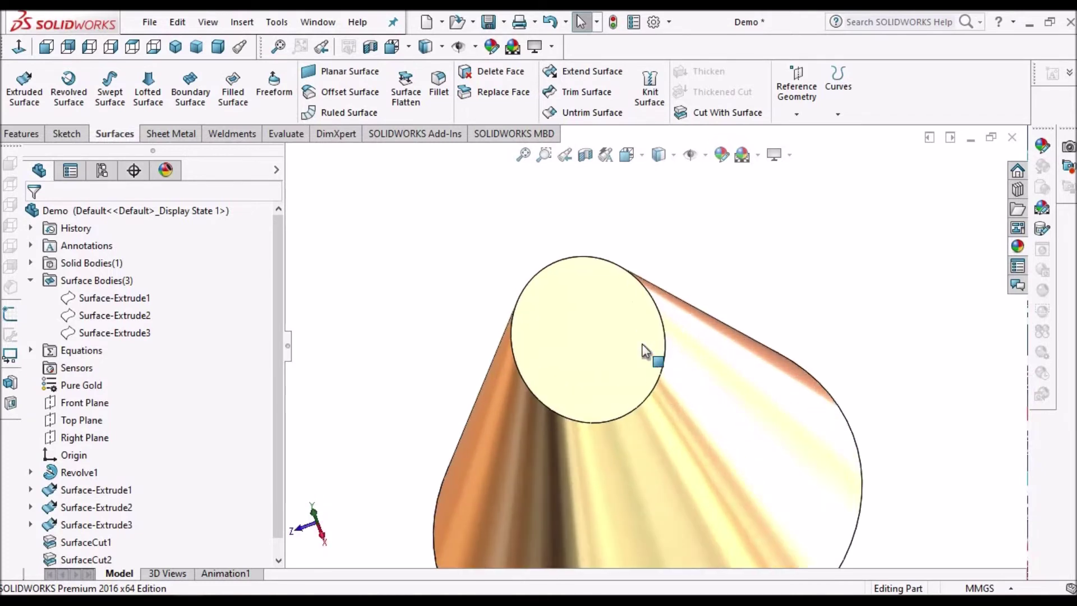
{"action": "scroll", "coordinate": [605, 378], "scroll_direction": "up", "scroll_amount": 2}
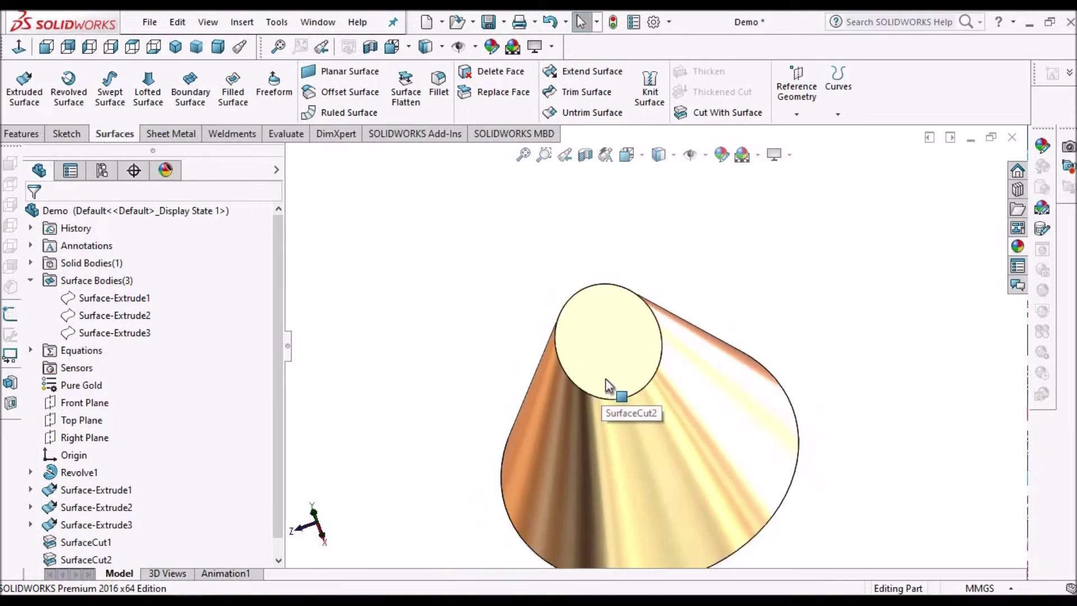
{"action": "mouse_move", "coordinate": [605, 378]}
{"action": "middle_mouse_down"}
{"action": "mouse_move", "coordinate": [759, 296]}
{"action": "mouse_move", "coordinate": [620, 379]}
{"action": "mouse_move", "coordinate": [620, 409]}
{"action": "middle_mouse_up"}
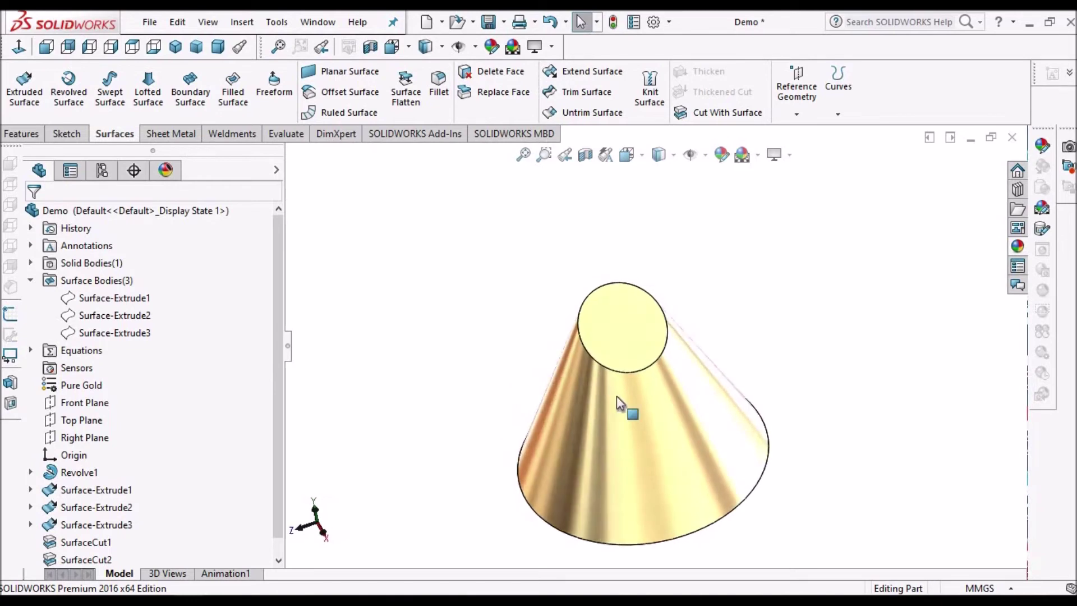
- Show the parallel Surface-Extrude3 cutting sheet
{"action": "left_click", "coordinate": [111, 334]}
{"action": "right_click", "coordinate": [111, 336]}
{"action": "left_click", "coordinate": [328, 300]}
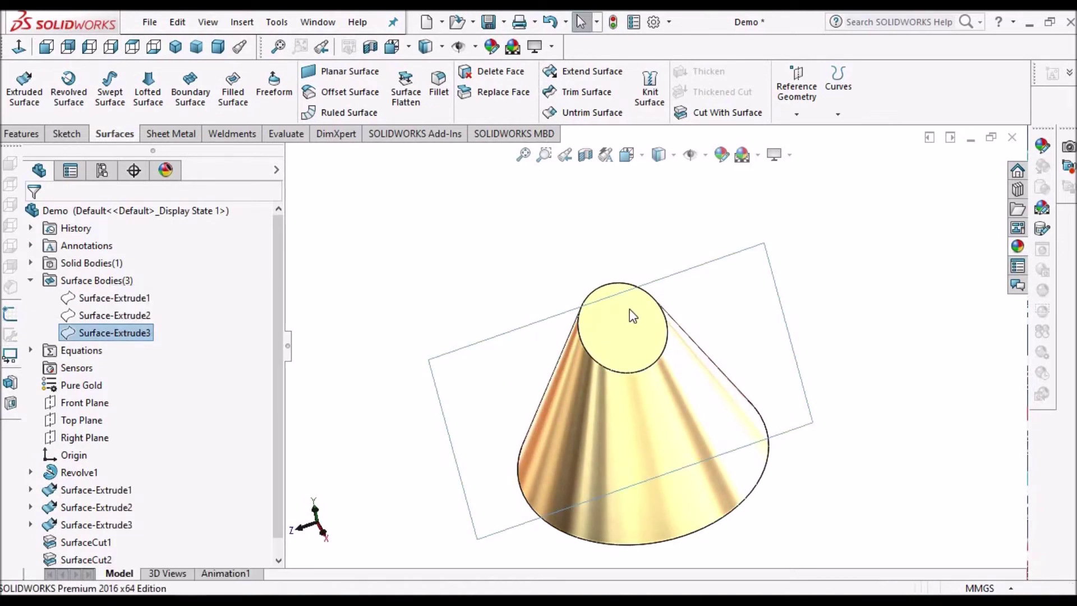
- Cut the cone with Surface-Extrude3, reversing the cut direction before confirming
{"action": "left_click", "coordinate": [630, 309]}
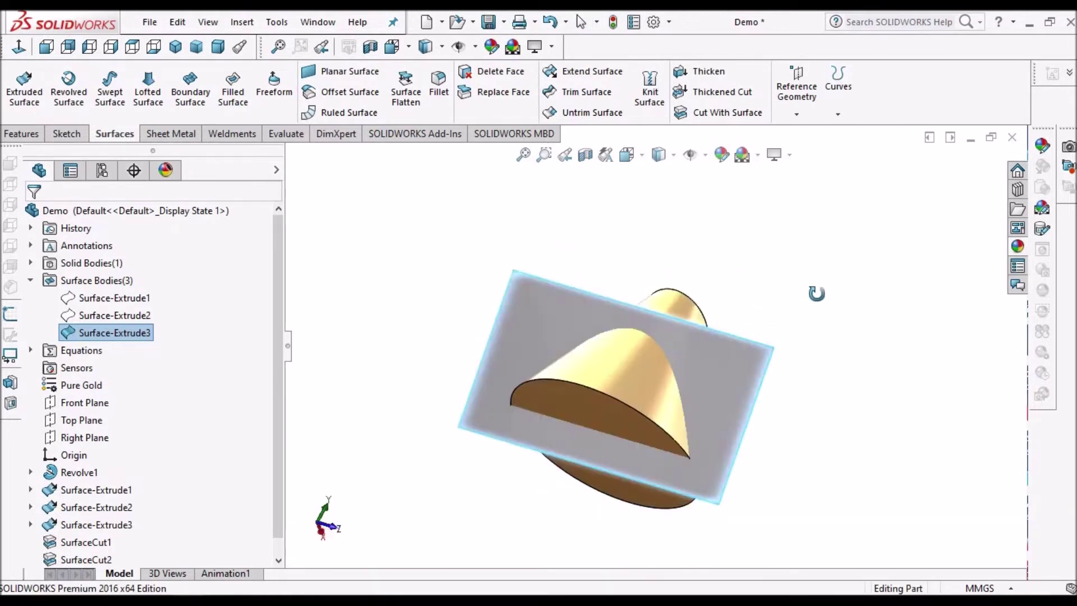
{"action": "middle_click_drag", "start_coordinate": [726, 269], "coordinate": [821, 302]}
{"action": "left_click", "coordinate": [742, 384]}
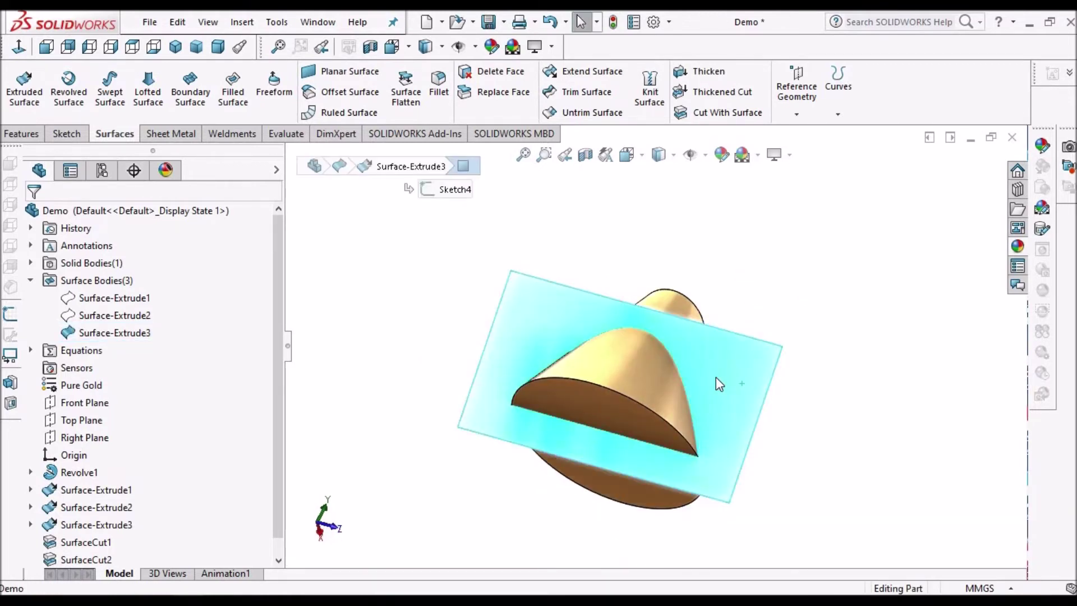
{"action": "left_click", "coordinate": [709, 115]}
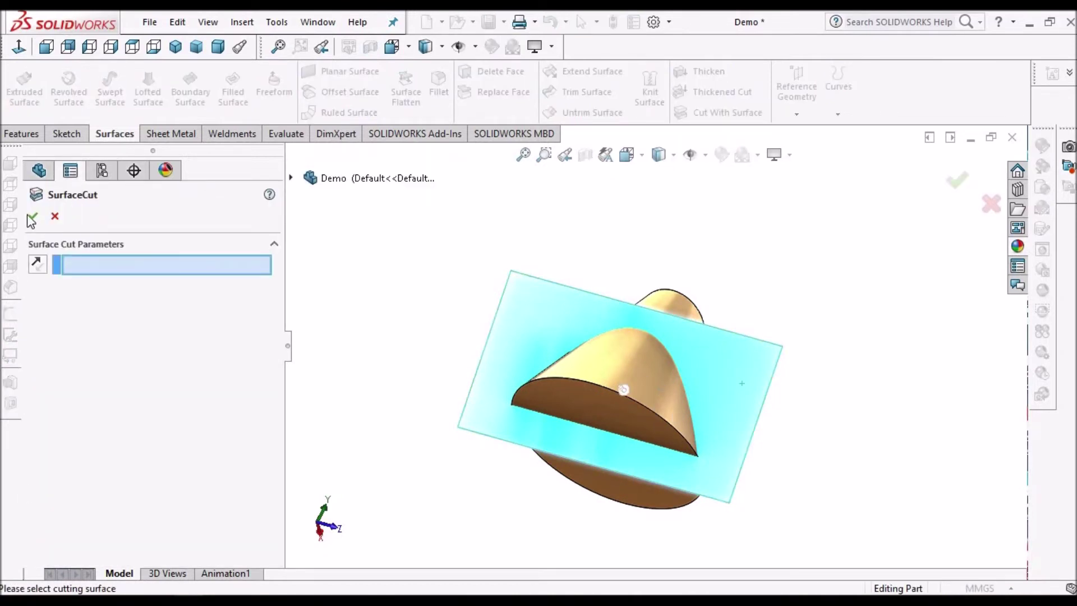
{"action": "middle_click_drag", "start_coordinate": [779, 368], "coordinate": [669, 387]}
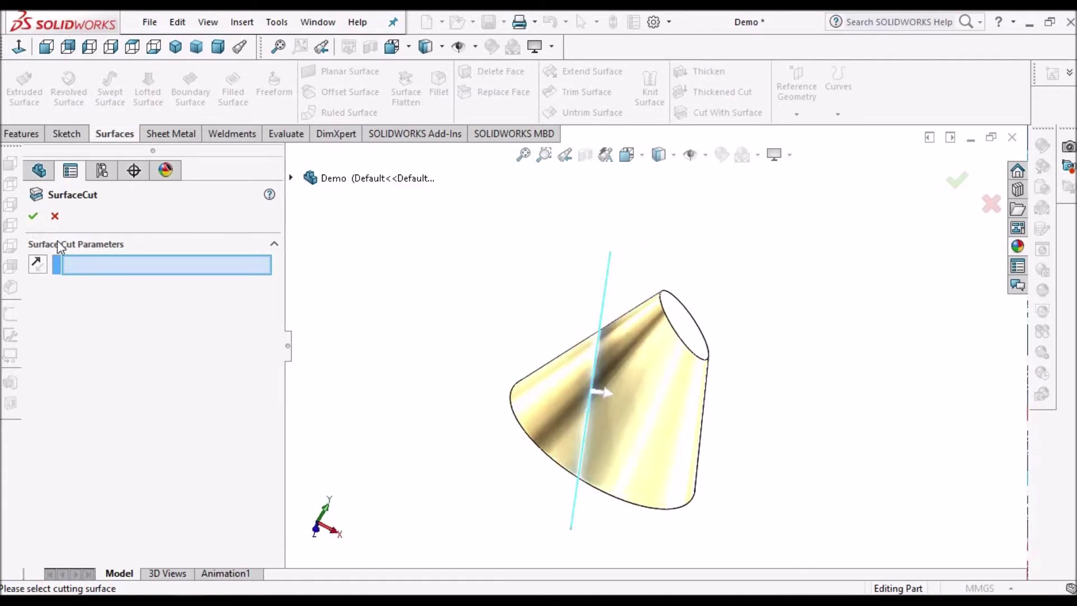
{"action": "left_click", "coordinate": [36, 267]}
{"action": "key", "text": "Return"}
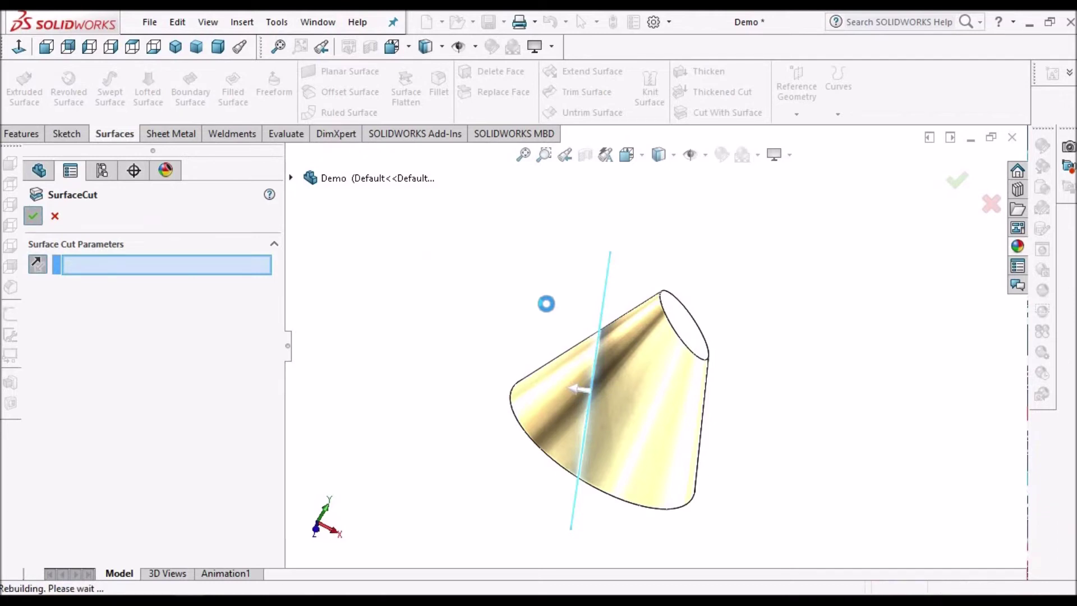
{"action": "scroll", "coordinate": [587, 391], "scroll_direction": "down", "scroll_amount": 2}
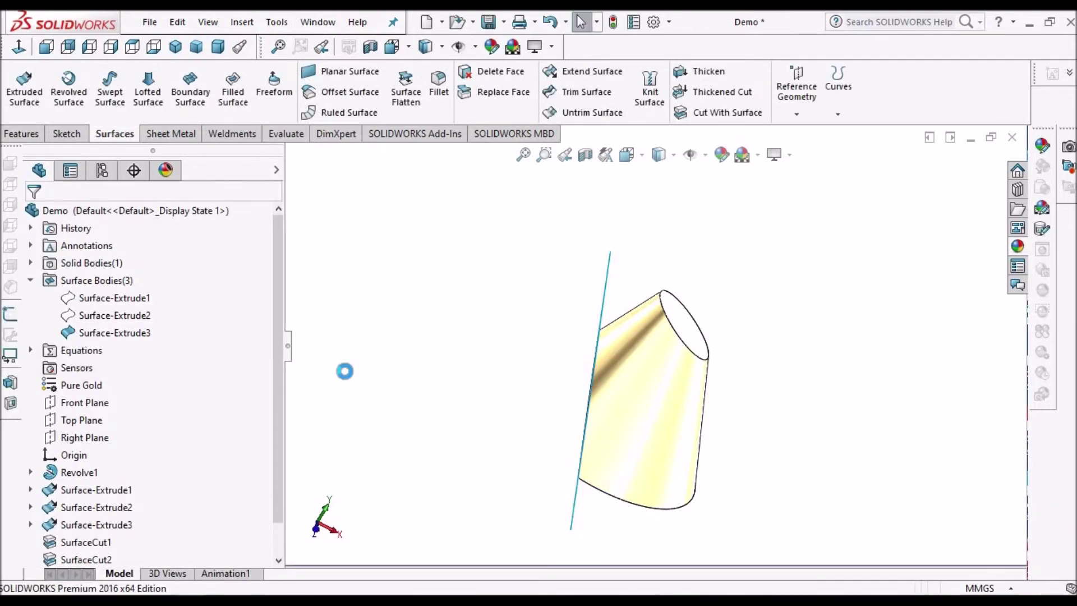
- Hide the Surface-Extrude3 sheet body
{"action": "middle_click_drag", "start_coordinate": [646, 313], "coordinate": [637, 308]}
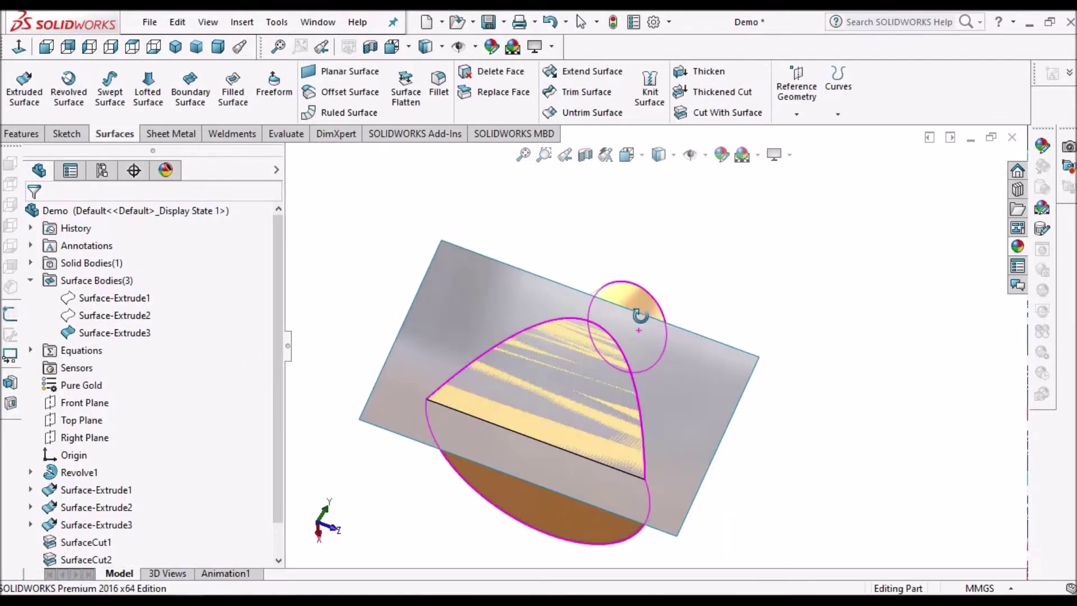
{"action": "left_click", "coordinate": [115, 327]}
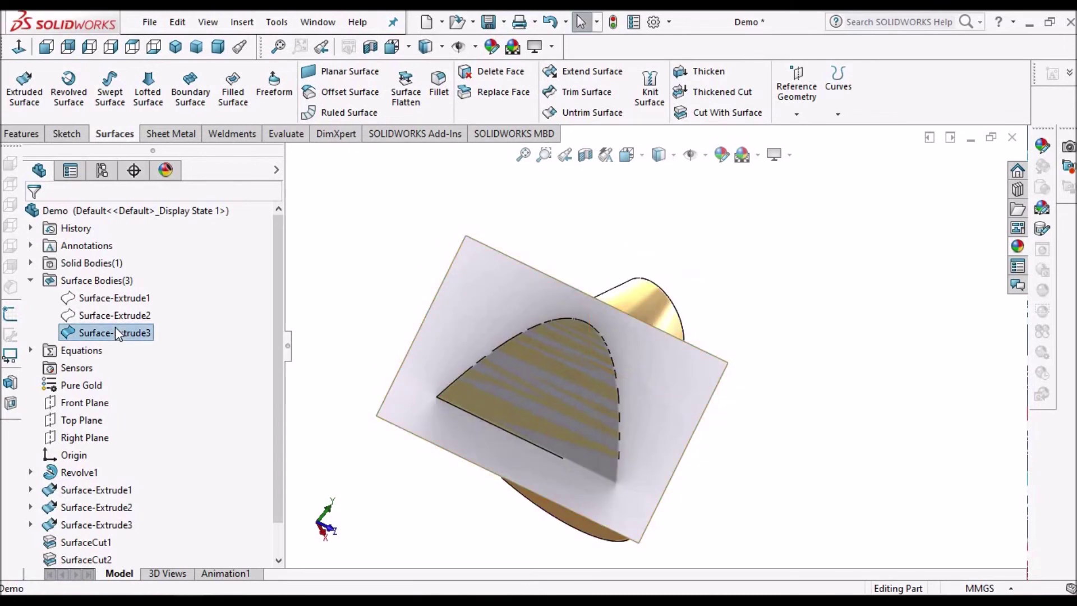
{"action": "right_click", "coordinate": [116, 328]}
{"action": "left_click", "coordinate": [657, 381]}
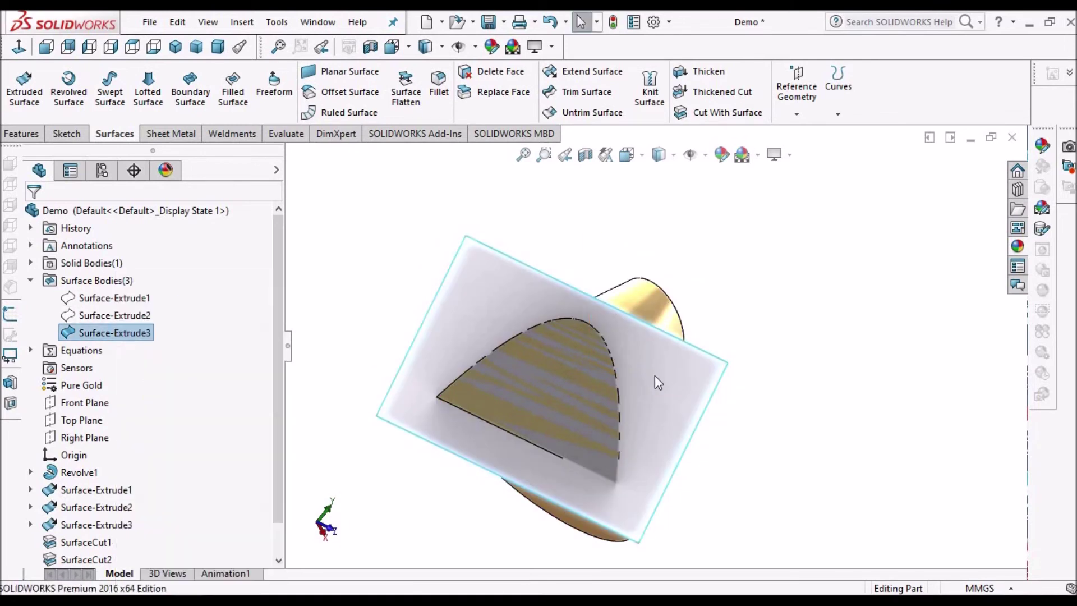
- View the parabolic cut face Normal To, then orbit to a tilted view
{"action": "left_click", "coordinate": [542, 409]}
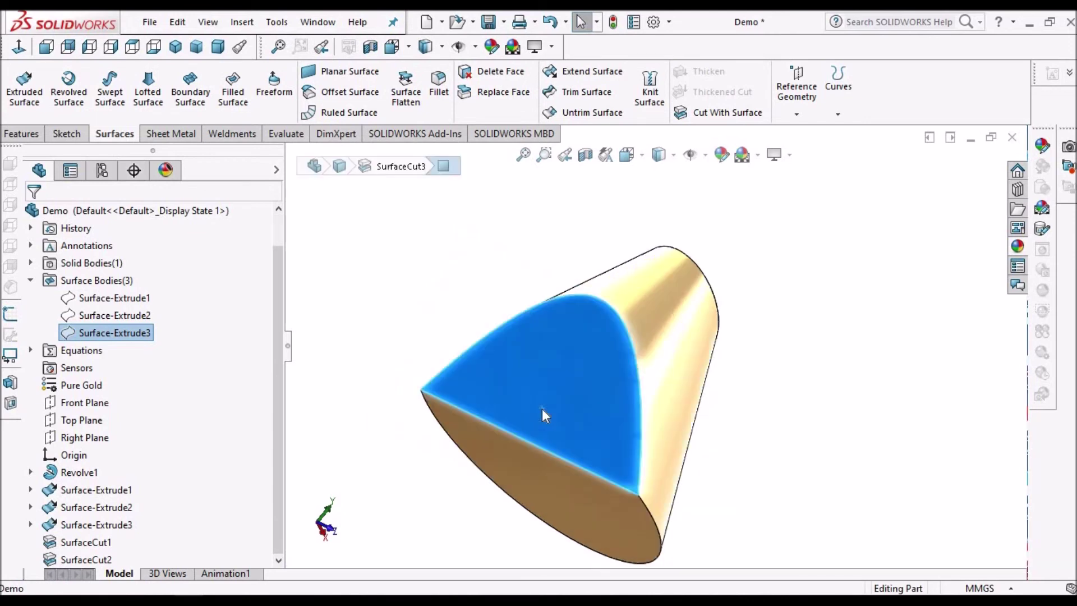
{"action": "left_click", "coordinate": [19, 46]}
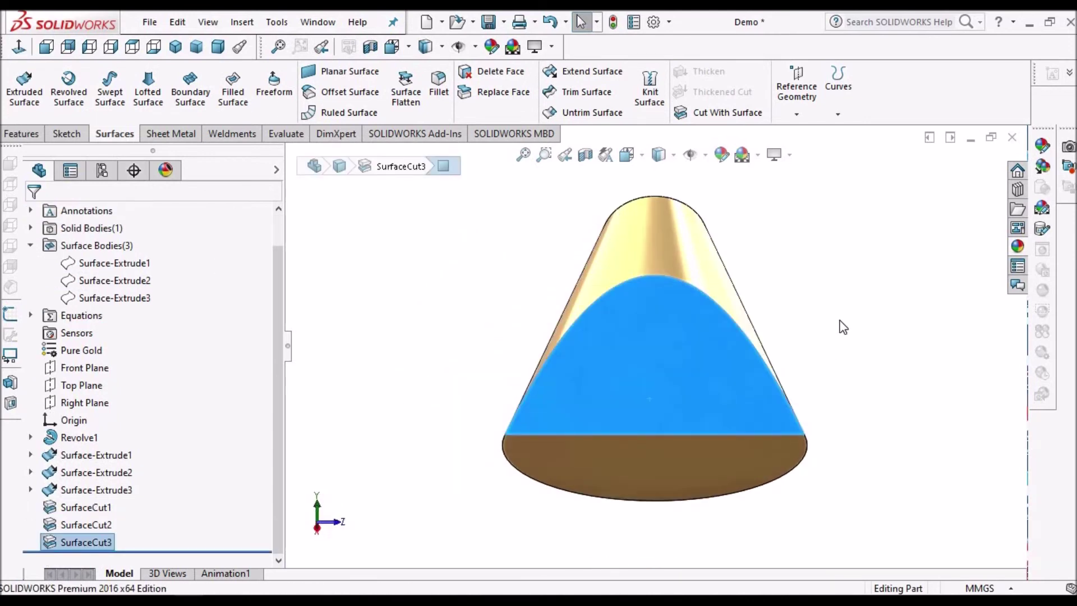
{"action": "left_click", "coordinate": [842, 327]}
{"action": "scroll", "coordinate": [697, 361], "scroll_direction": "down", "scroll_amount": 3}
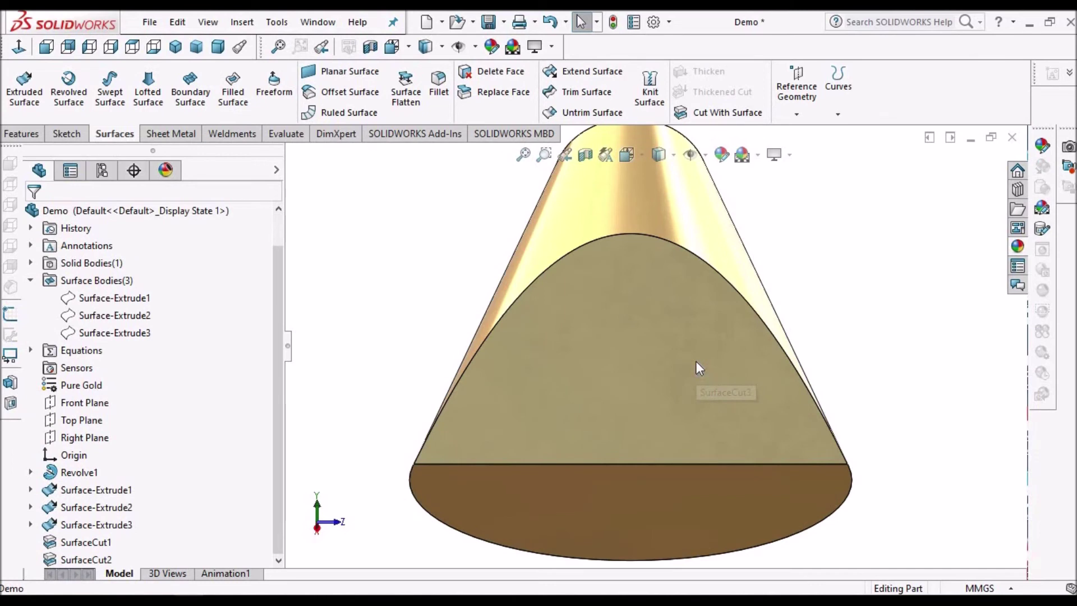
{"action": "left_click", "coordinate": [696, 368]}
{"action": "mouse_move", "coordinate": [673, 345]}
{"action": "middle_mouse_down"}
{"action": "mouse_move", "coordinate": [660, 410]}
{"action": "mouse_move", "coordinate": [445, 469]}
{"action": "middle_mouse_up"}
- Orbit the cone and rotate it left to inspect the curved side and elliptical edge
{"action": "left_click", "coordinate": [445, 469]}
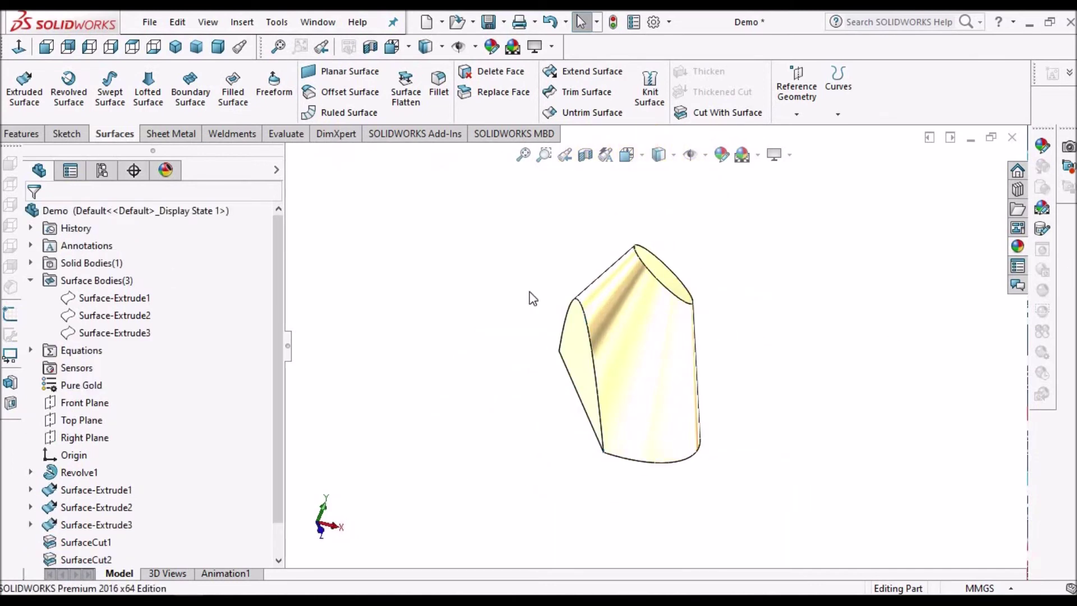
{"action": "key", "text": "Left"}
{"action": "key", "text": "Left"}
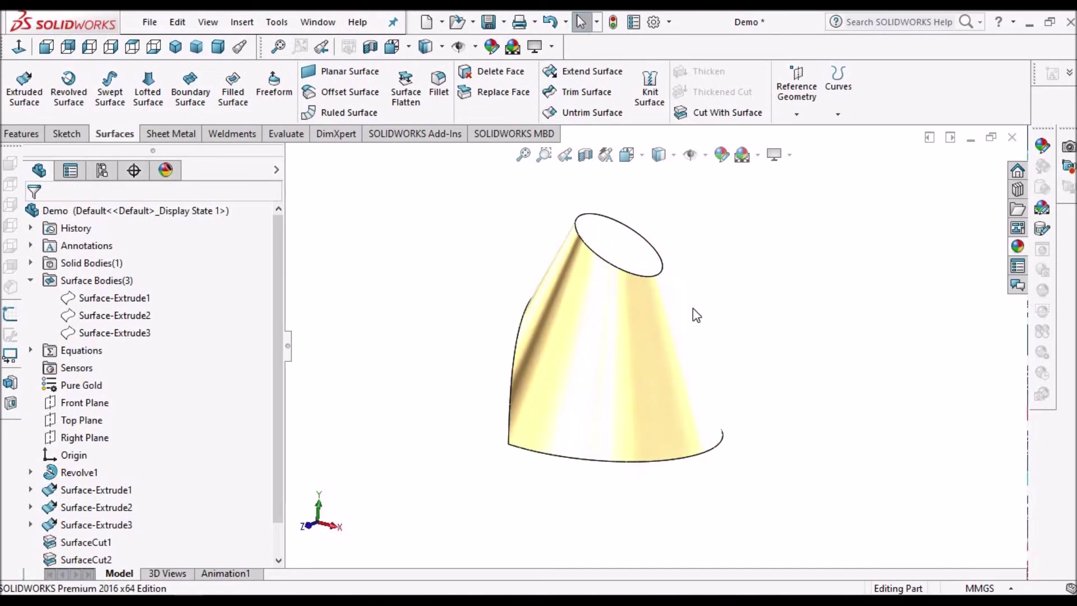